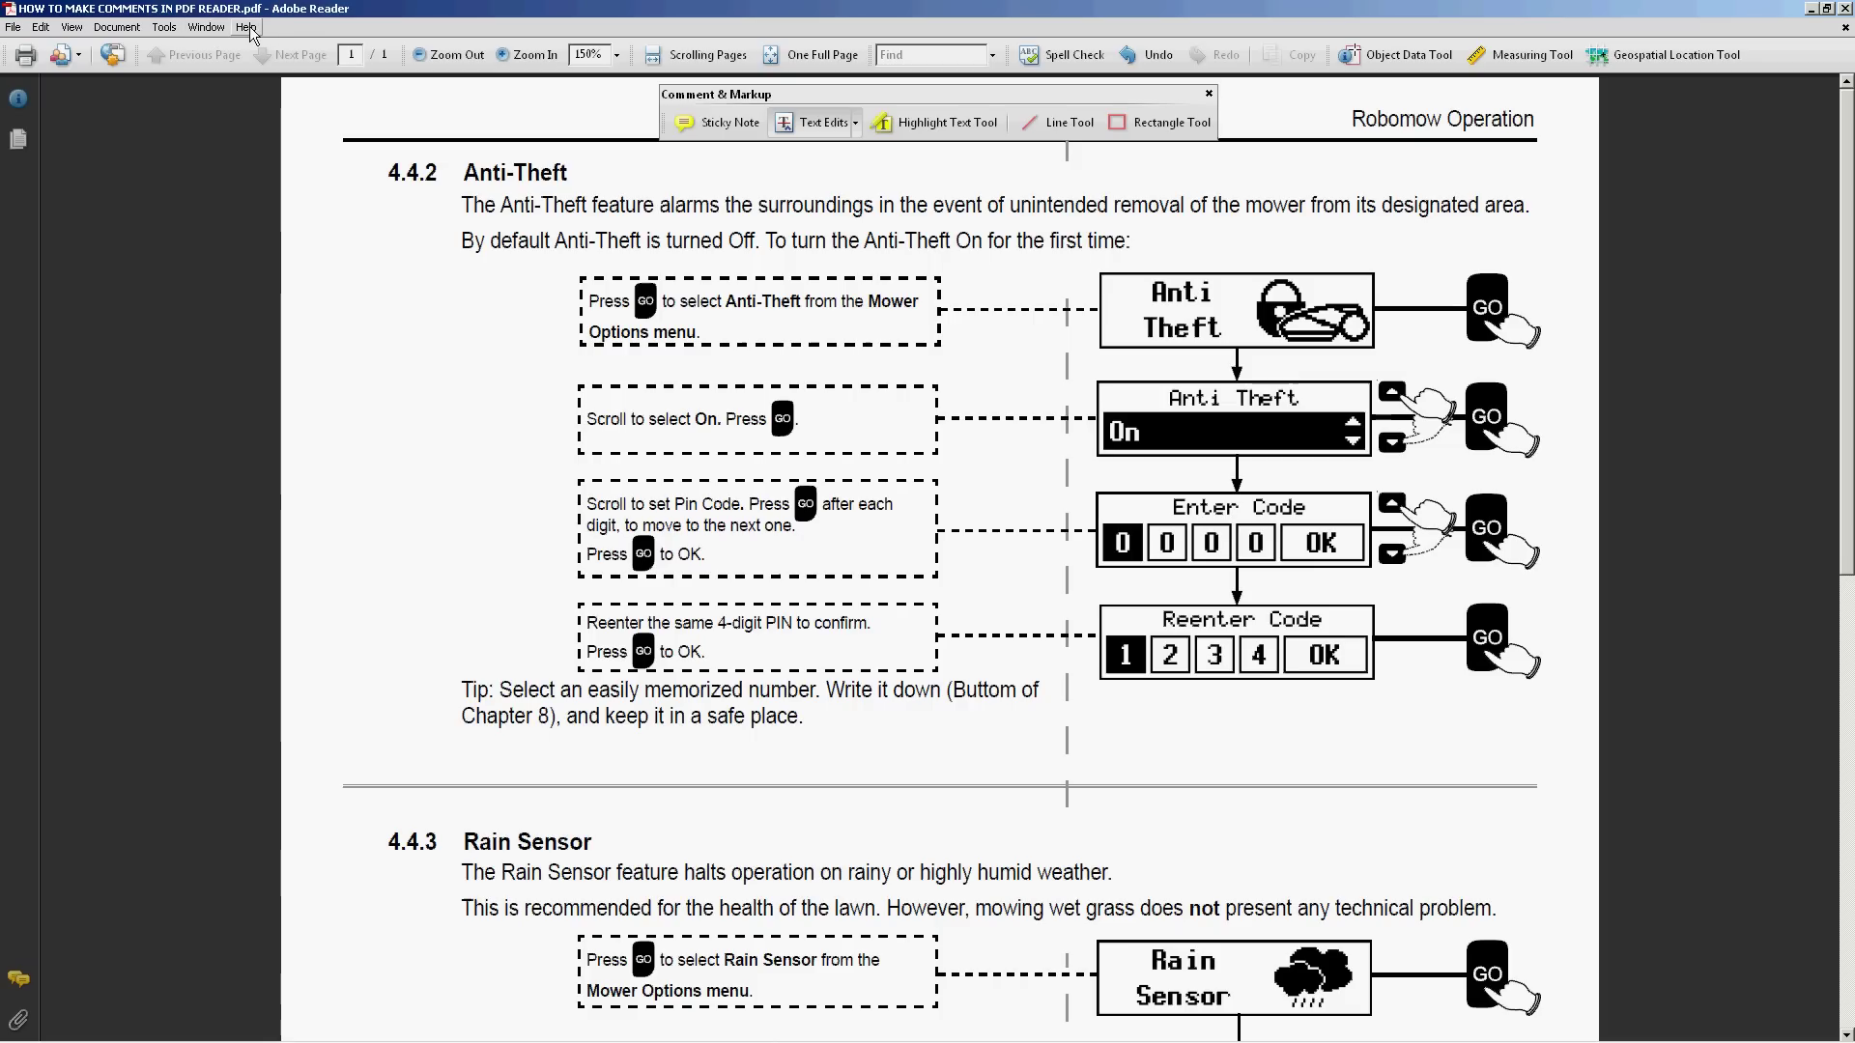
- Check the Adobe Reader version information from the Help menu
{"action": "left_click", "coordinate": [250, 29]}
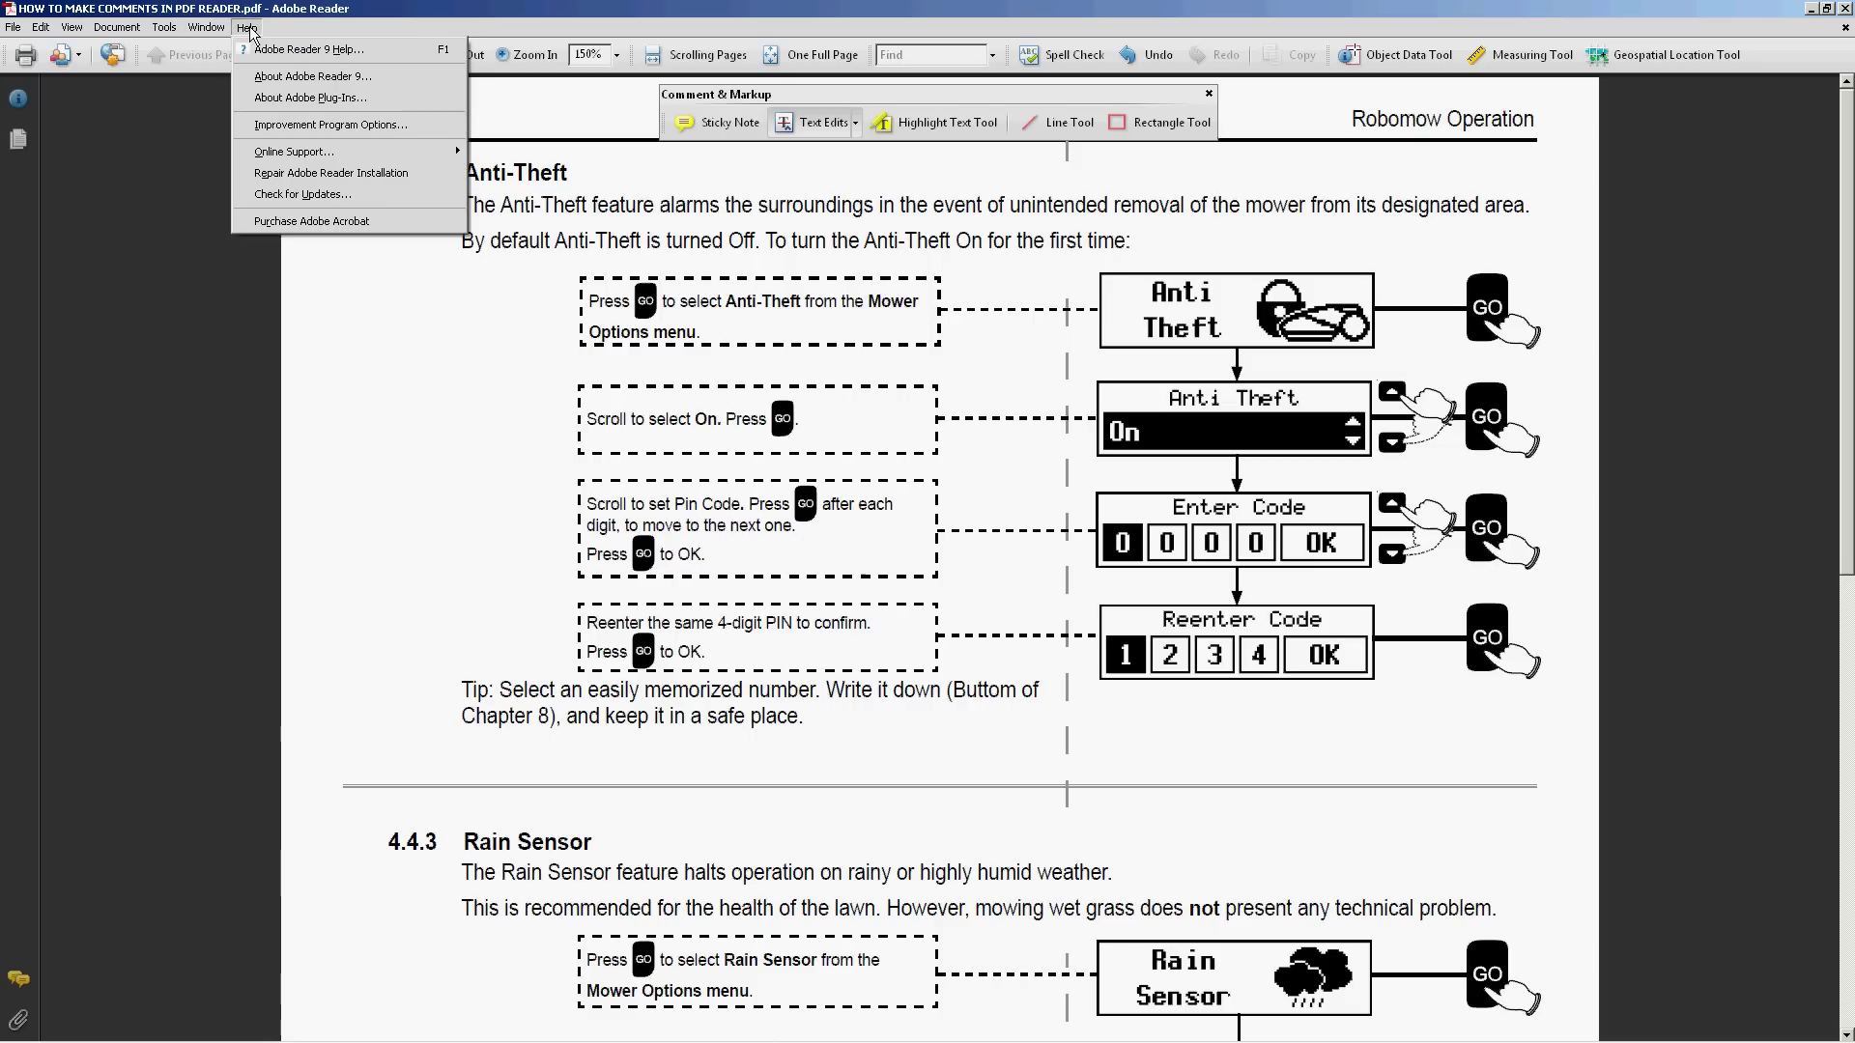
{"action": "left_click", "coordinate": [271, 79]}
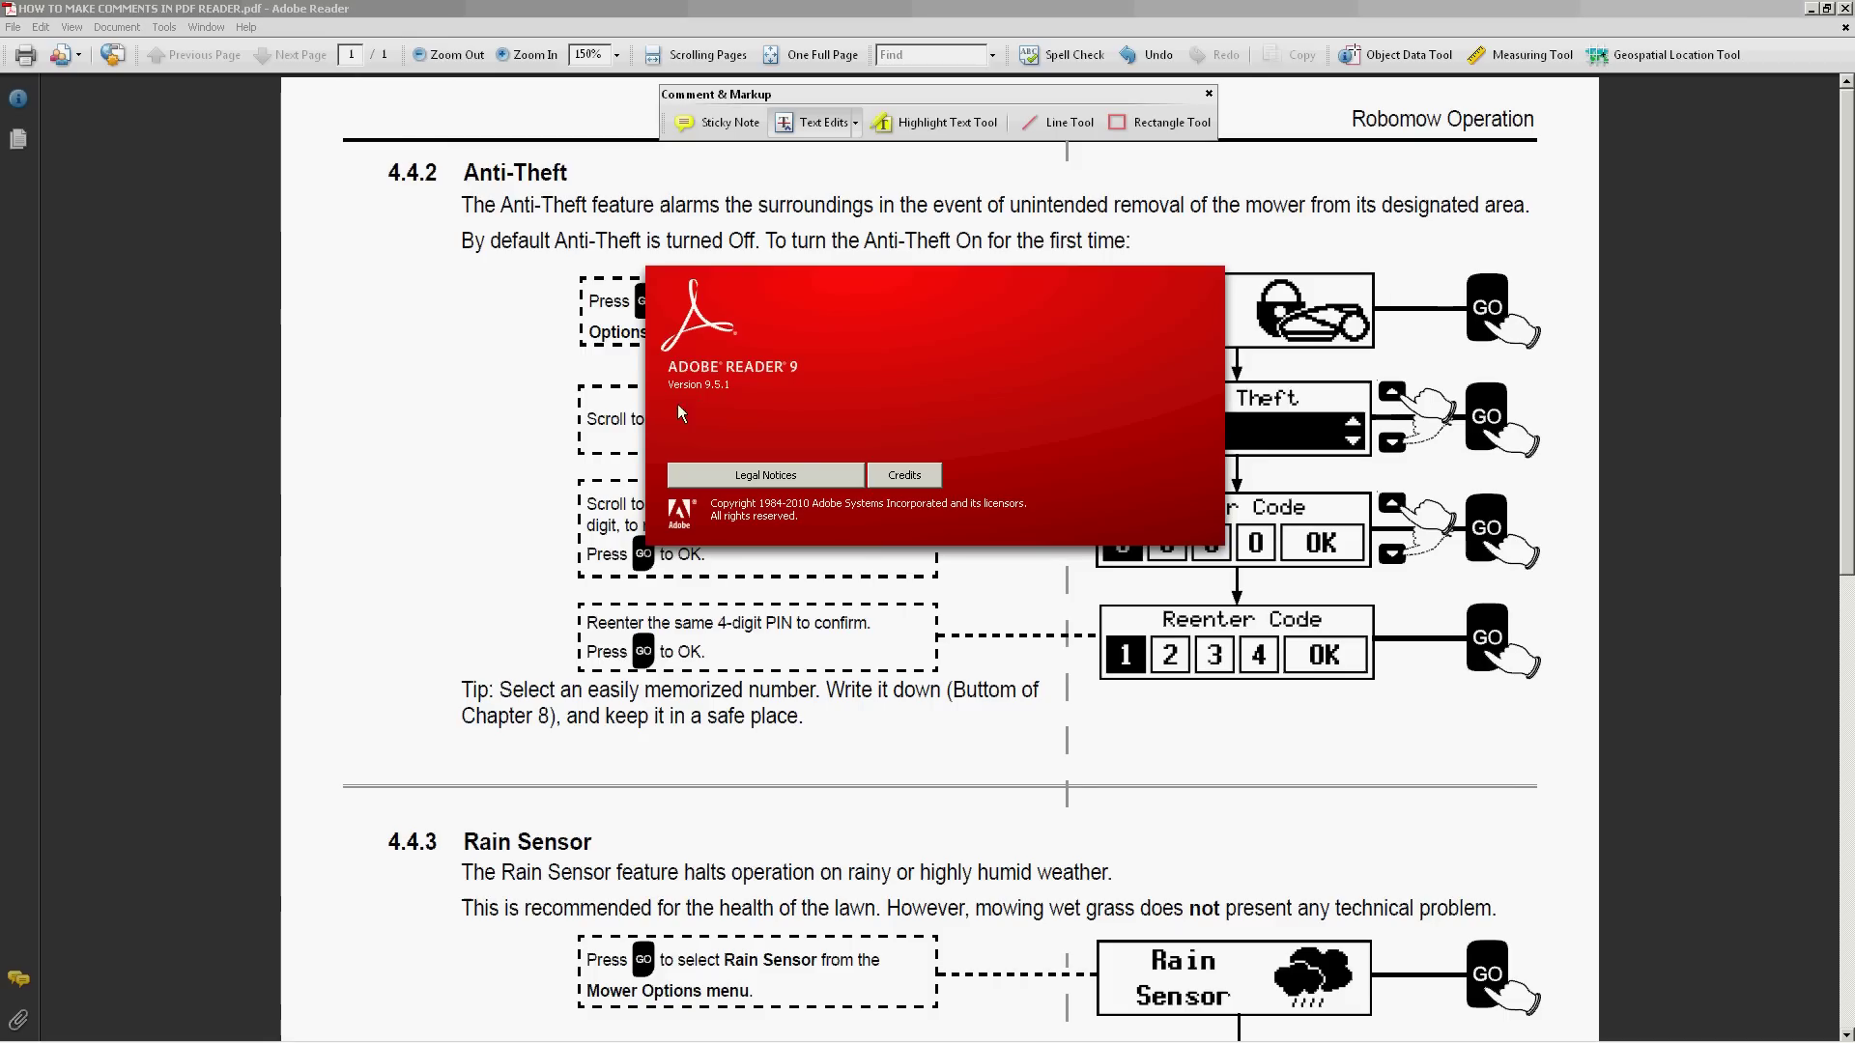
{"action": "left_click", "coordinate": [943, 376]}
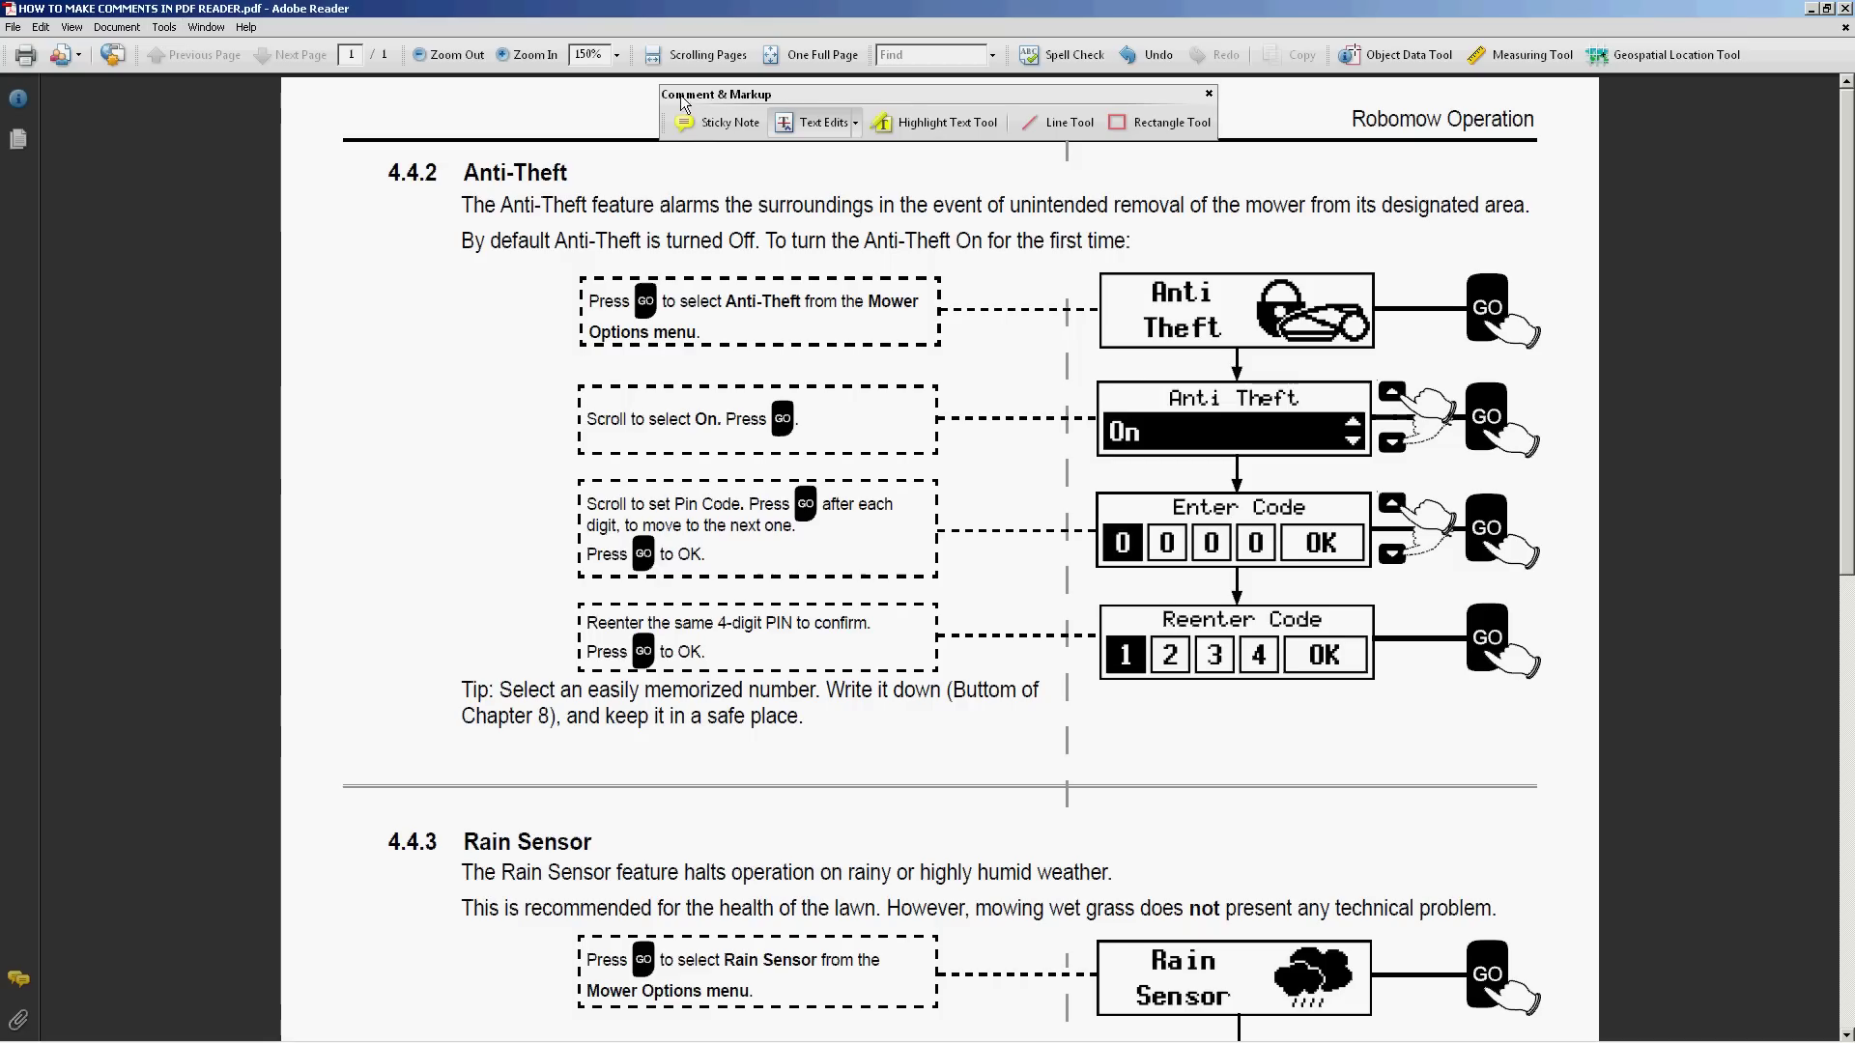
- Re-enable the Comment & Markup toolbar through the toolbar customization settings
{"action": "left_click", "coordinate": [1209, 93]}
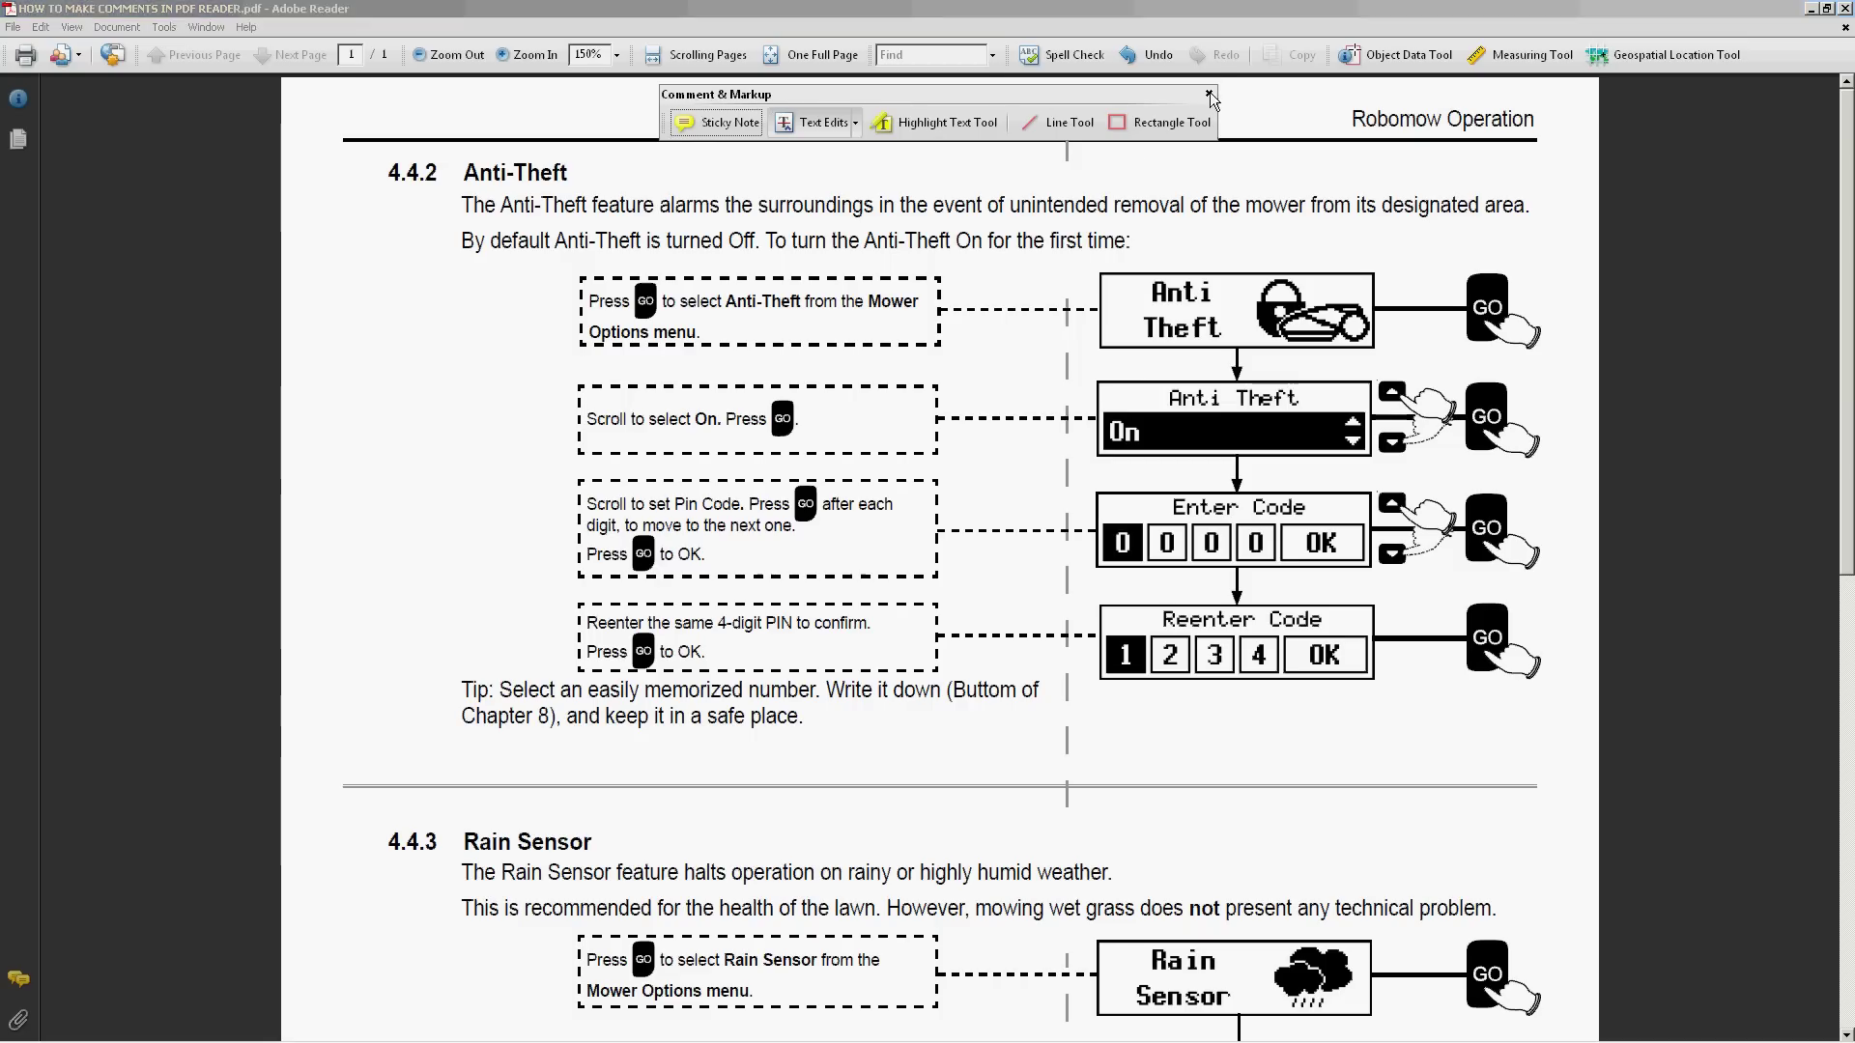
{"action": "left_click", "coordinate": [165, 27]}
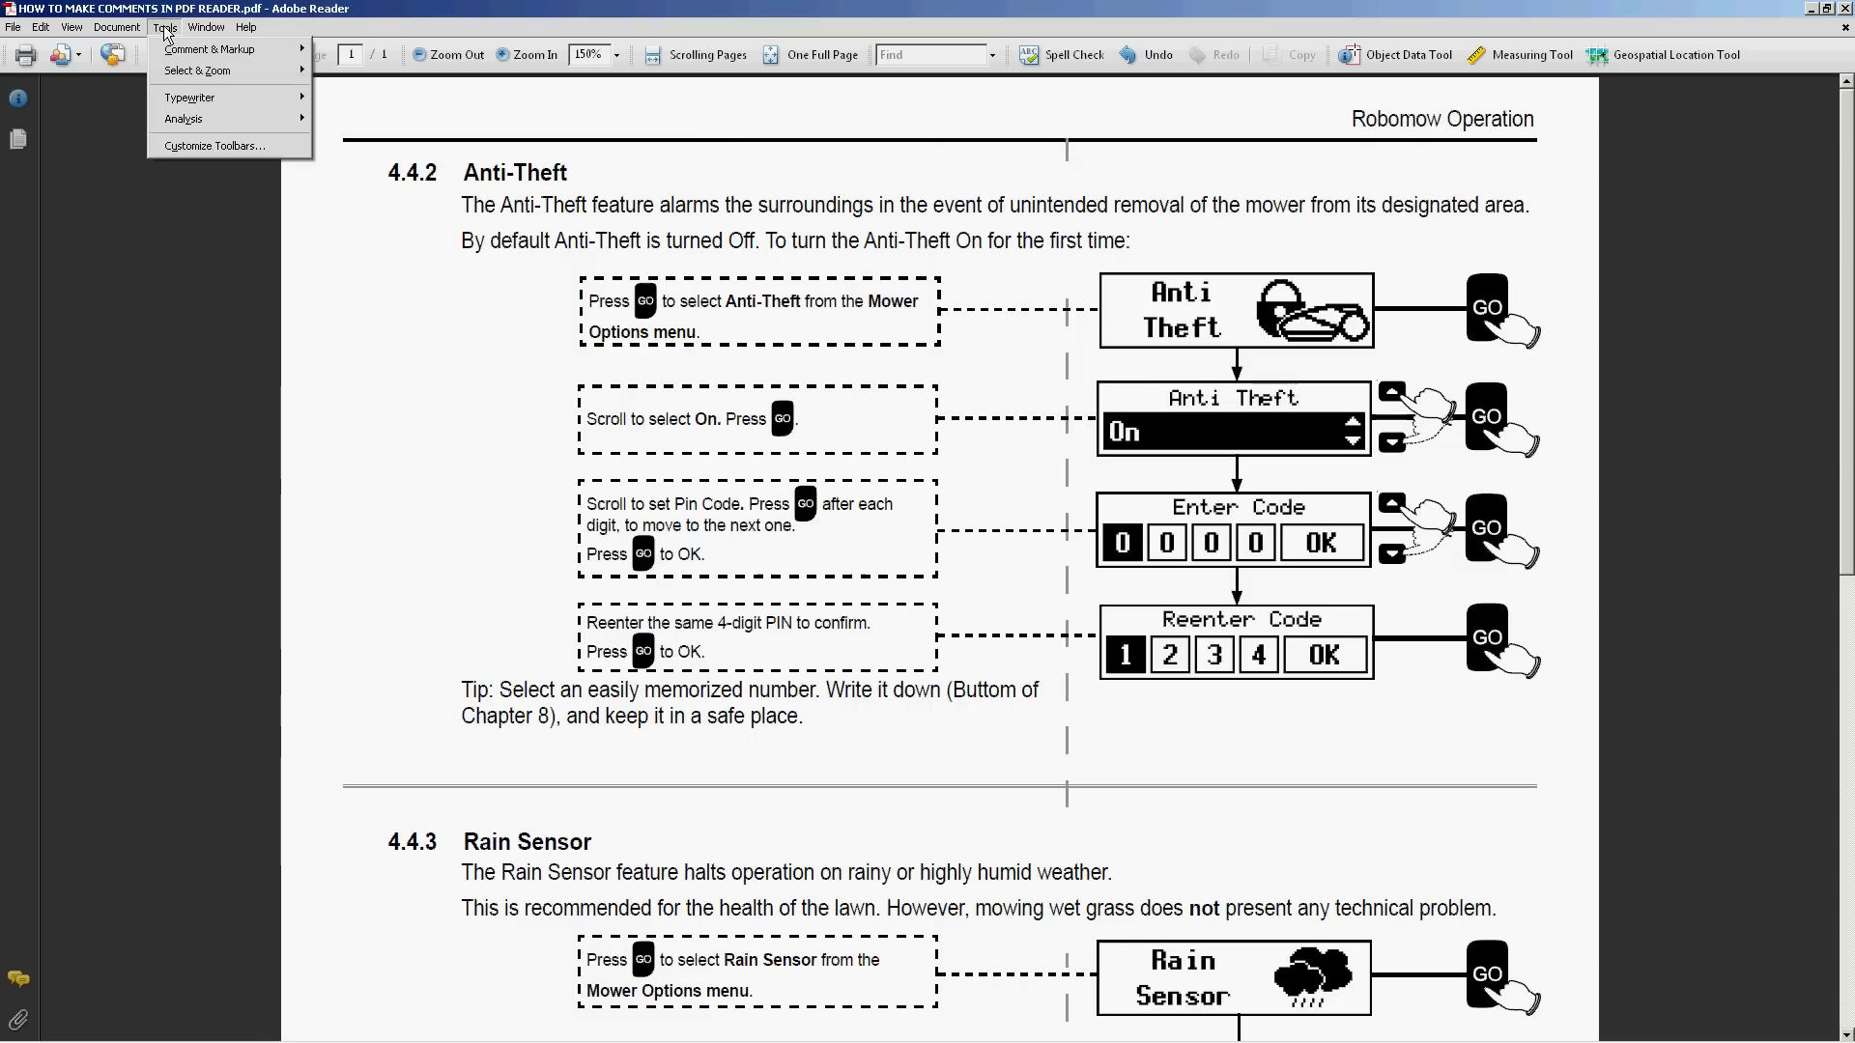
{"action": "left_click", "coordinate": [203, 145]}
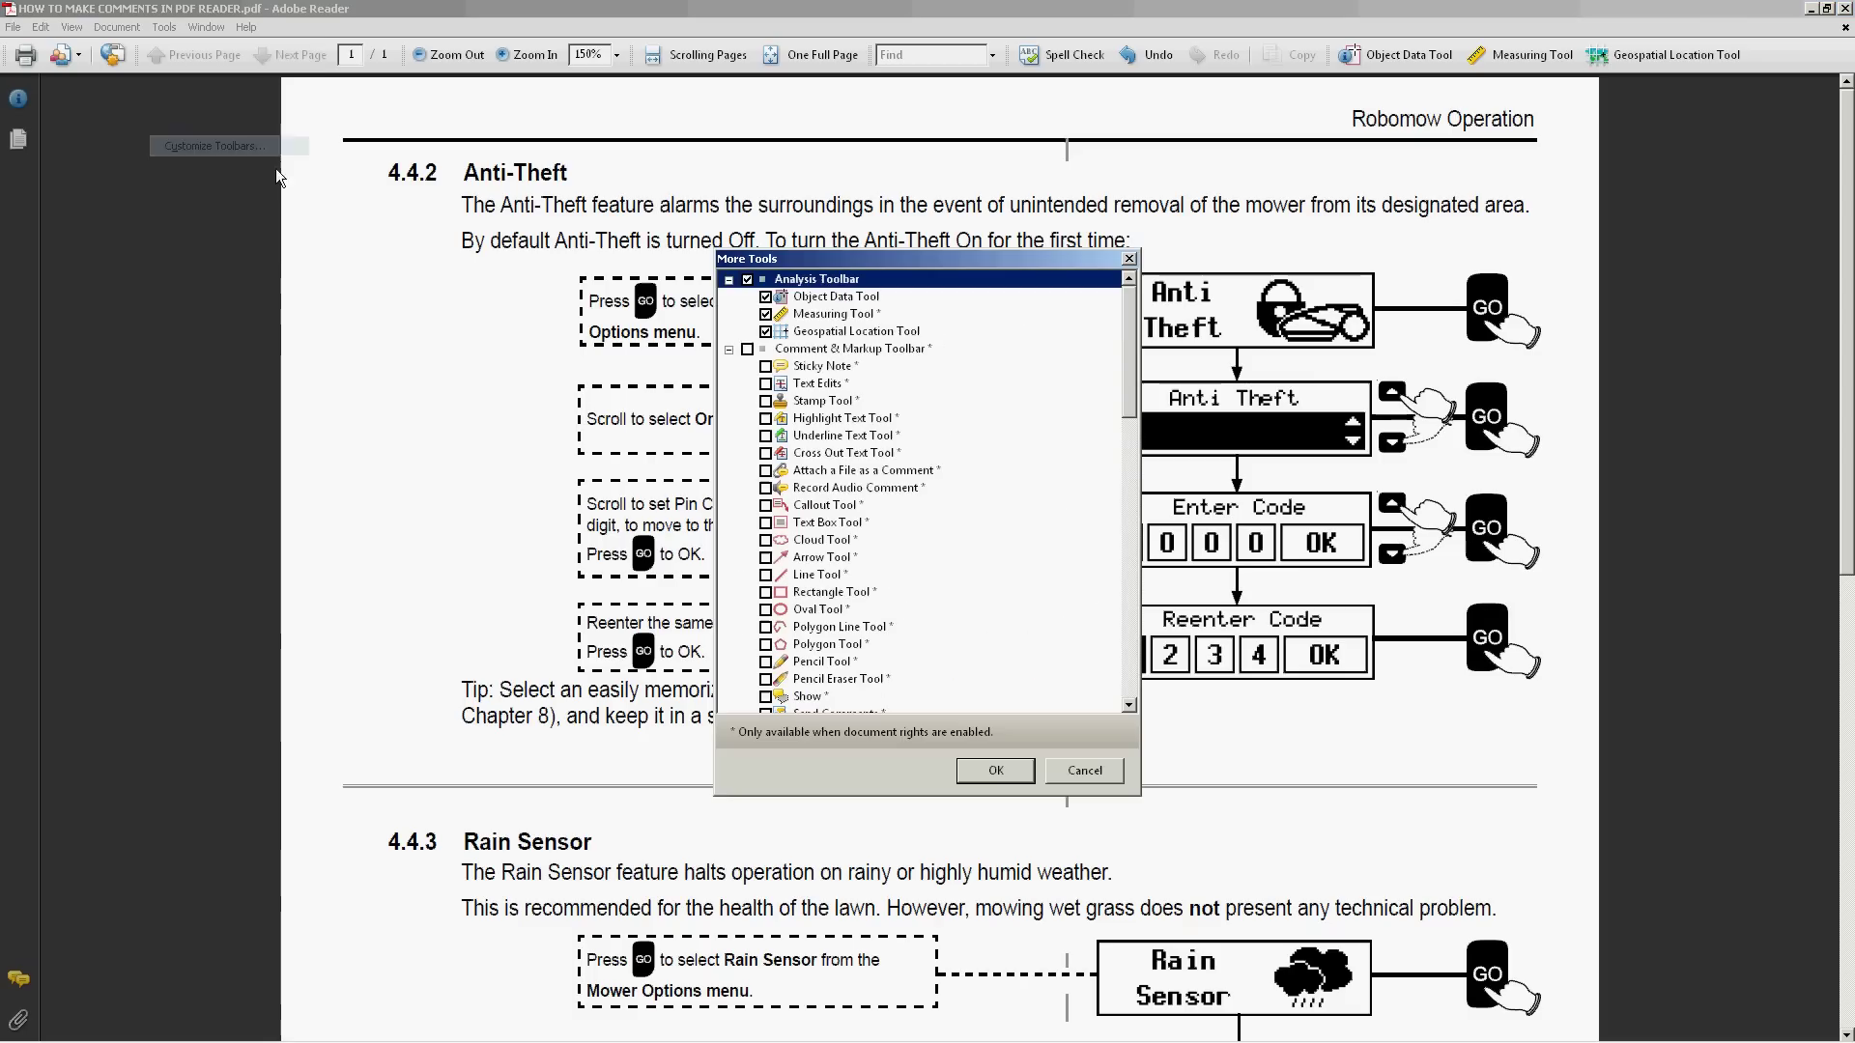
{"action": "left_click", "coordinate": [747, 348]}
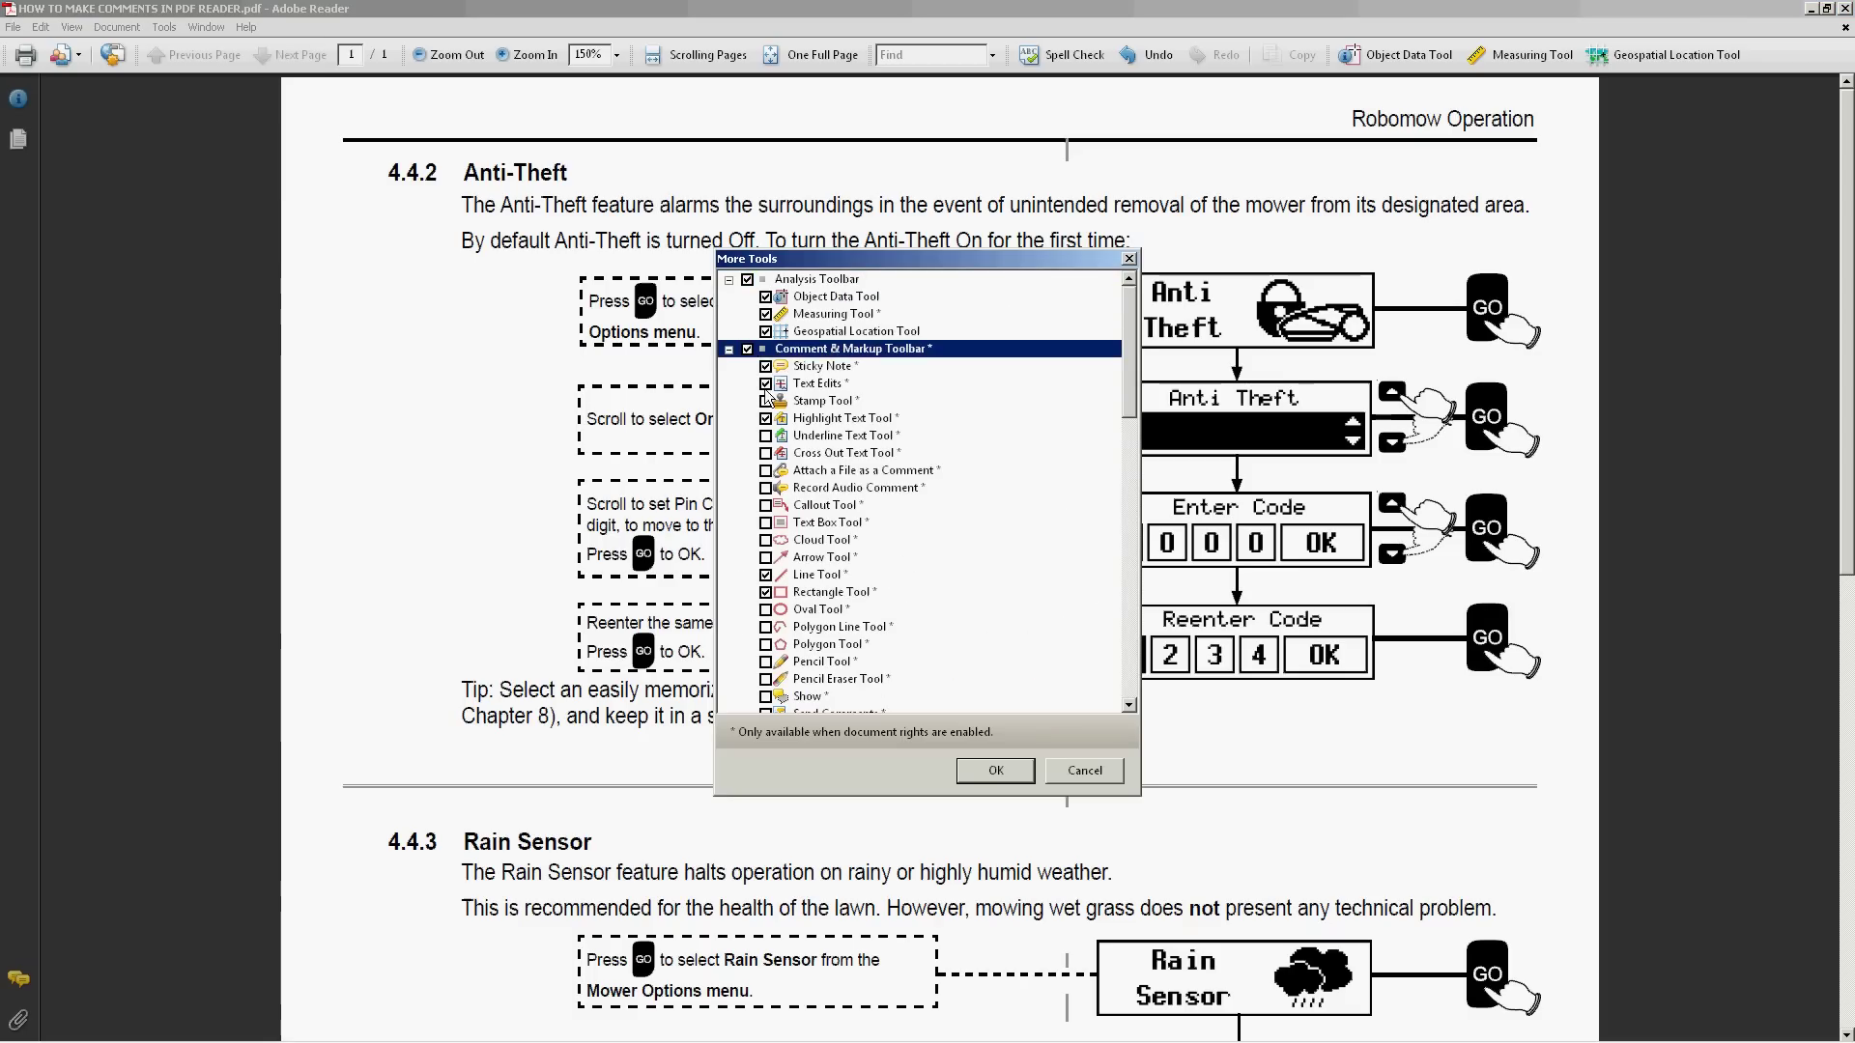
{"action": "left_click", "coordinate": [996, 775]}
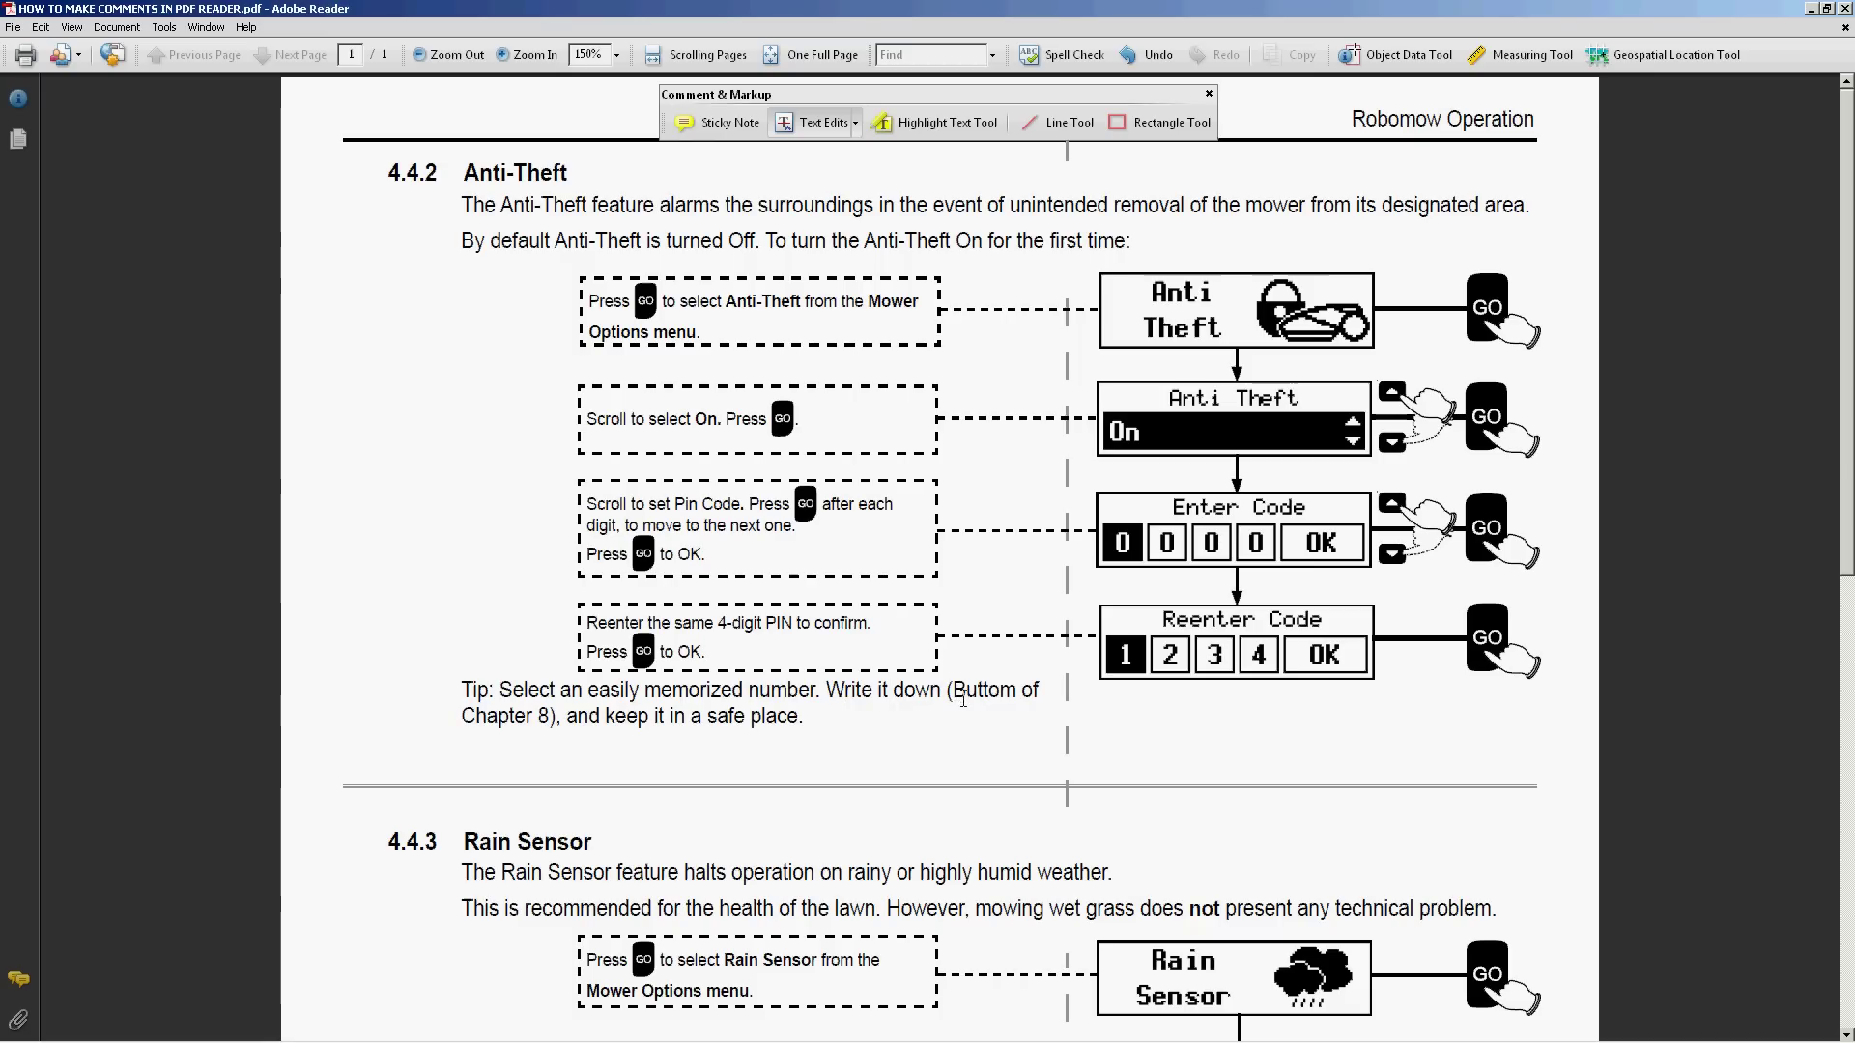
- Cross out the extra 'u' in 'Buttom' in the Anti-Theft Tip line with Text Edits
{"action": "left_click_drag", "start_coordinate": [952, 690], "coordinate": [560, 717]}
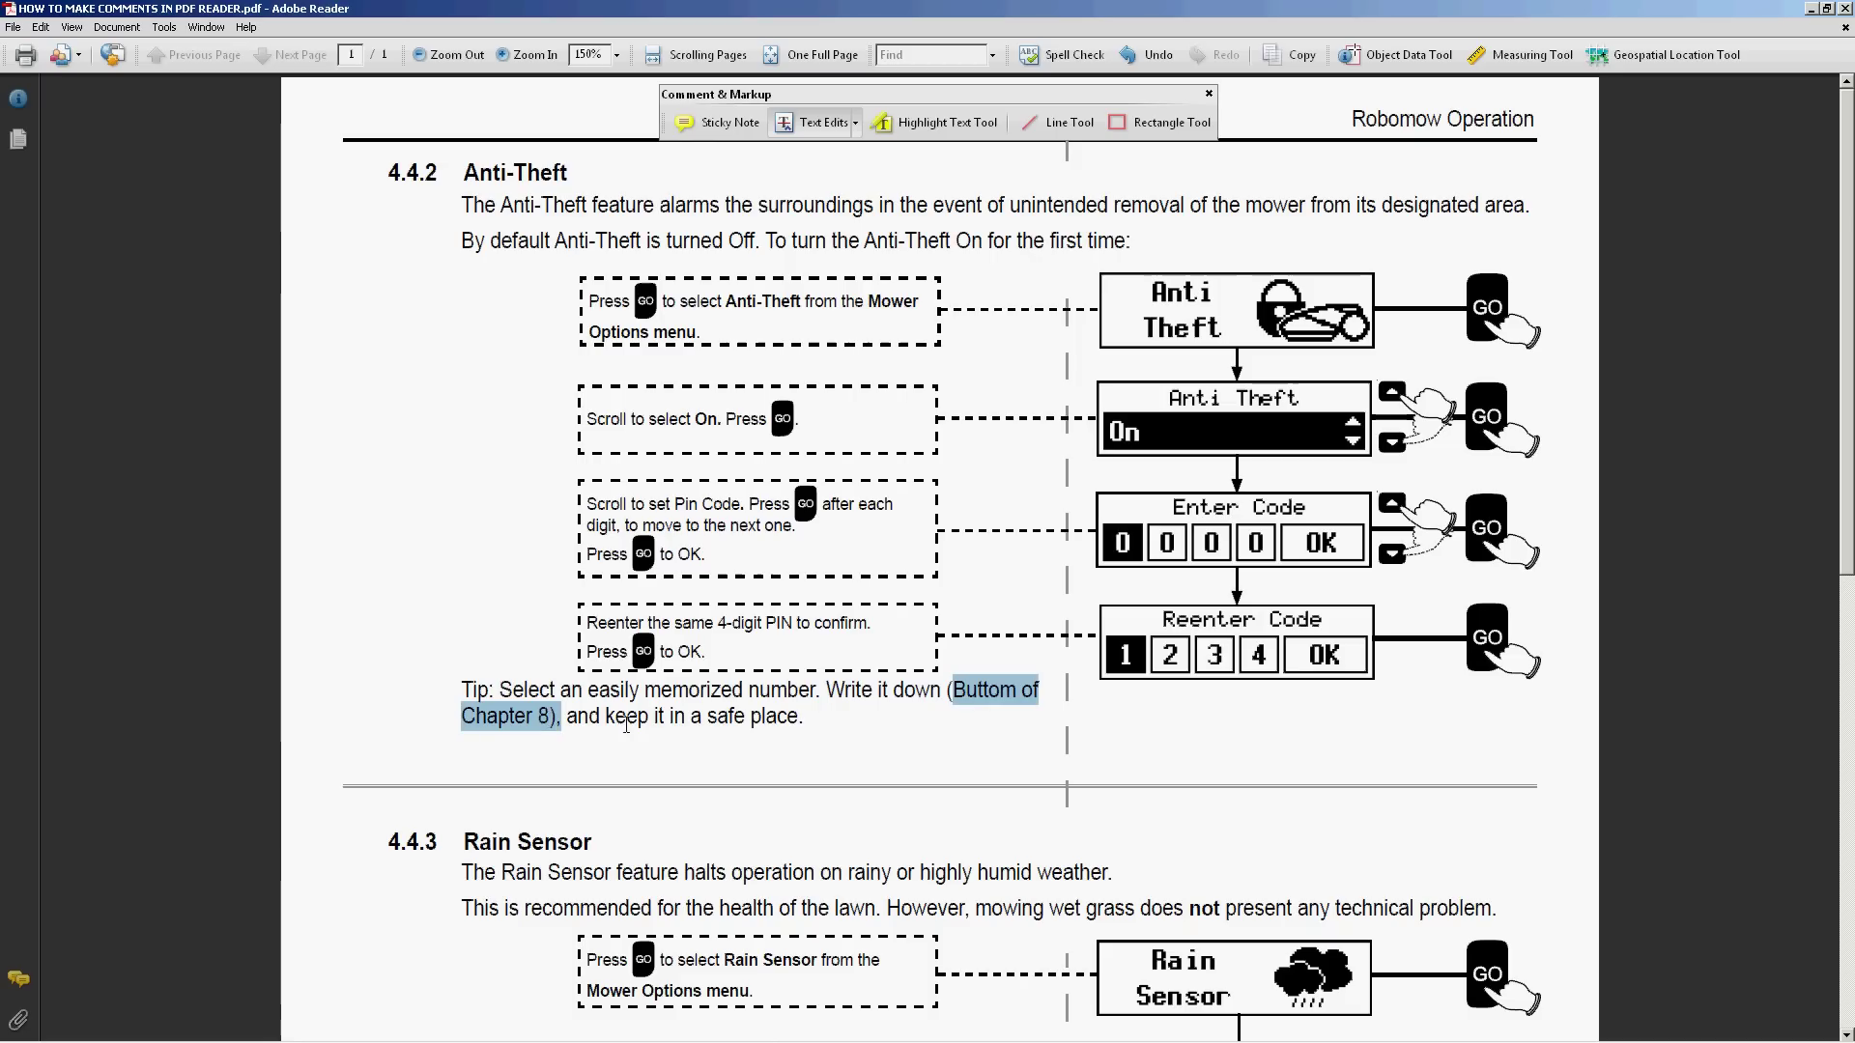
{"action": "left_click_drag", "start_coordinate": [965, 690], "coordinate": [977, 692]}
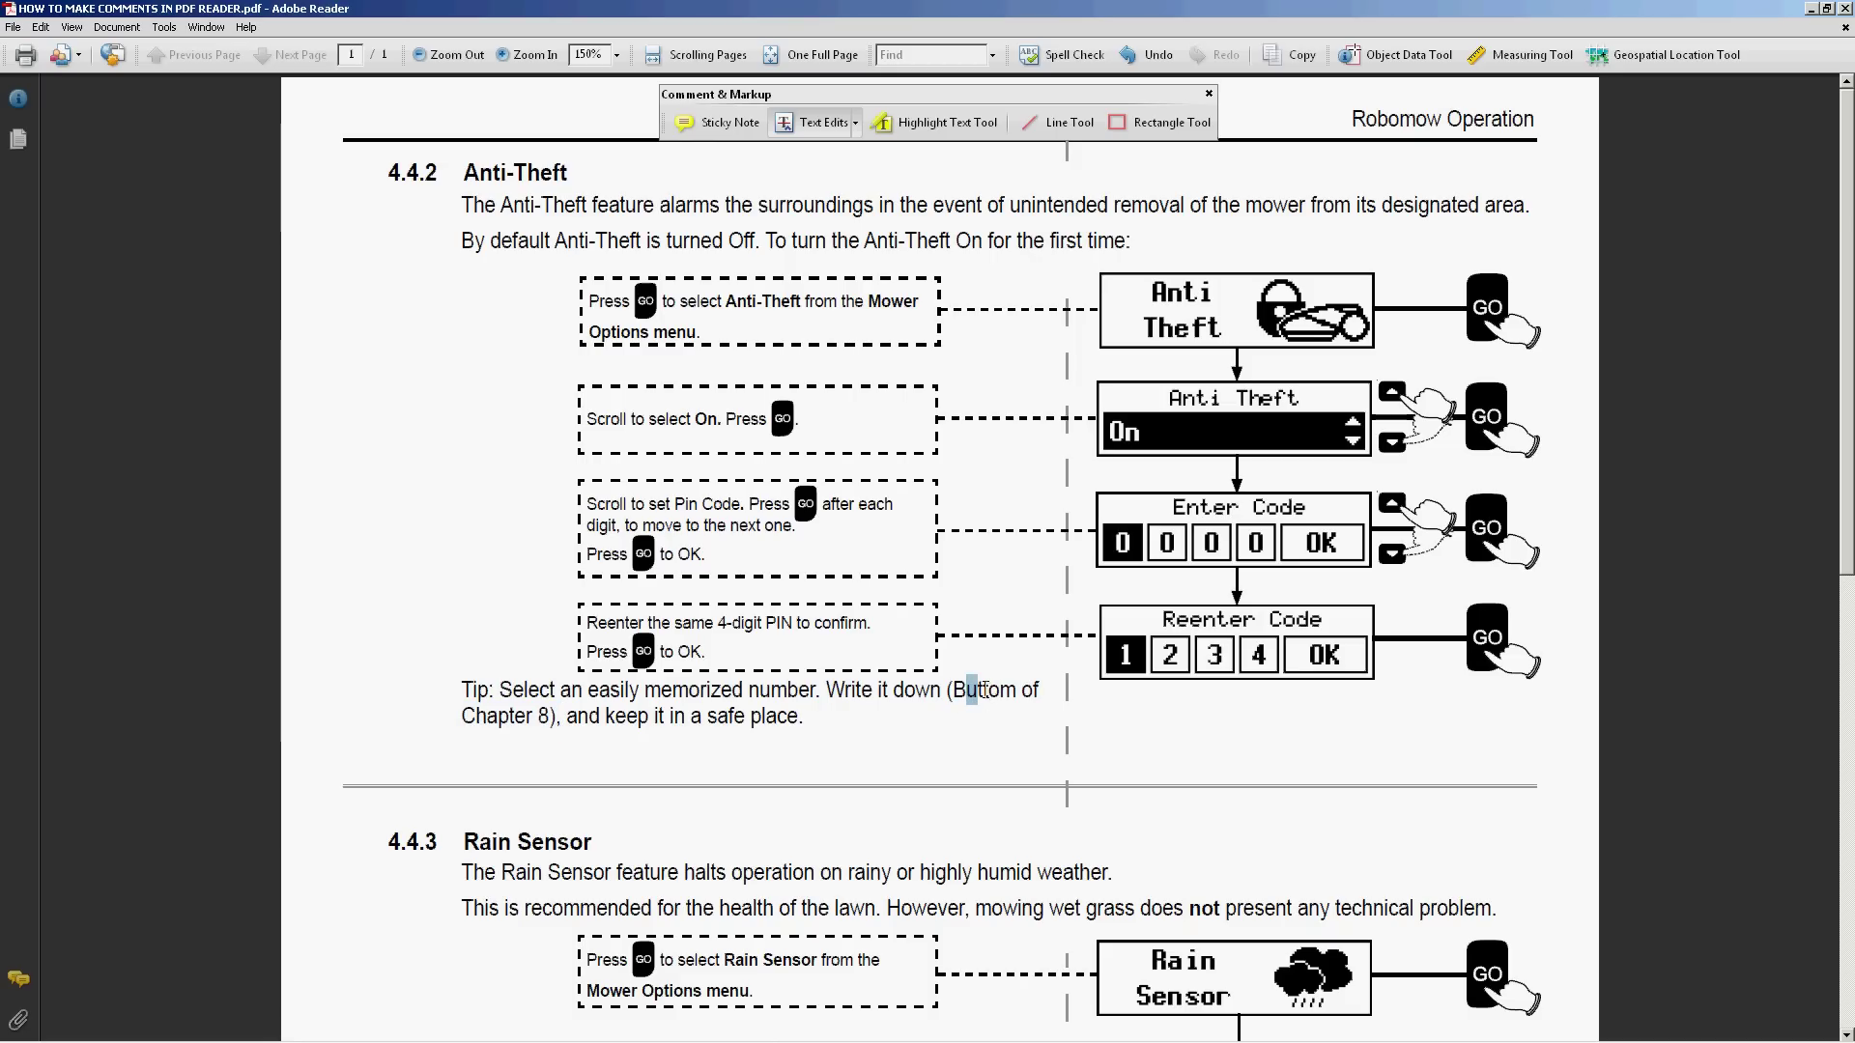
{"action": "left_click", "coordinate": [984, 689]}
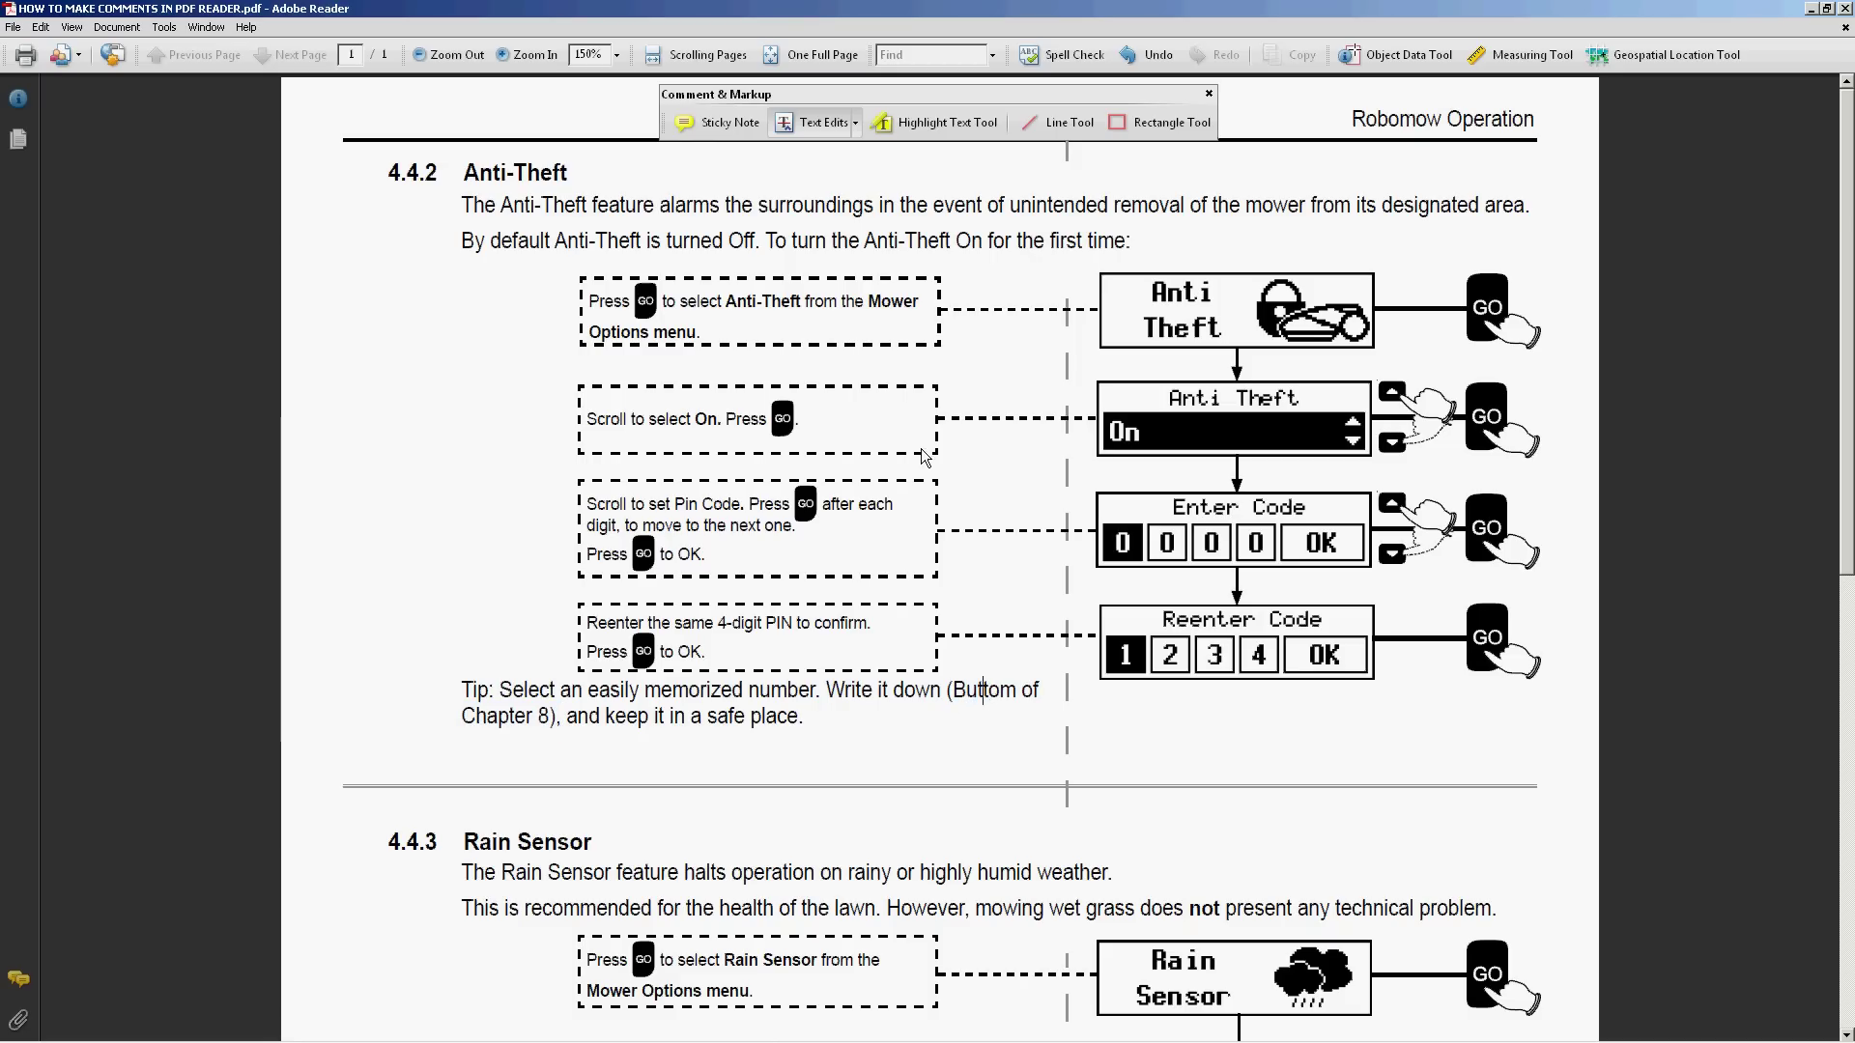
{"action": "left_click", "coordinate": [810, 124]}
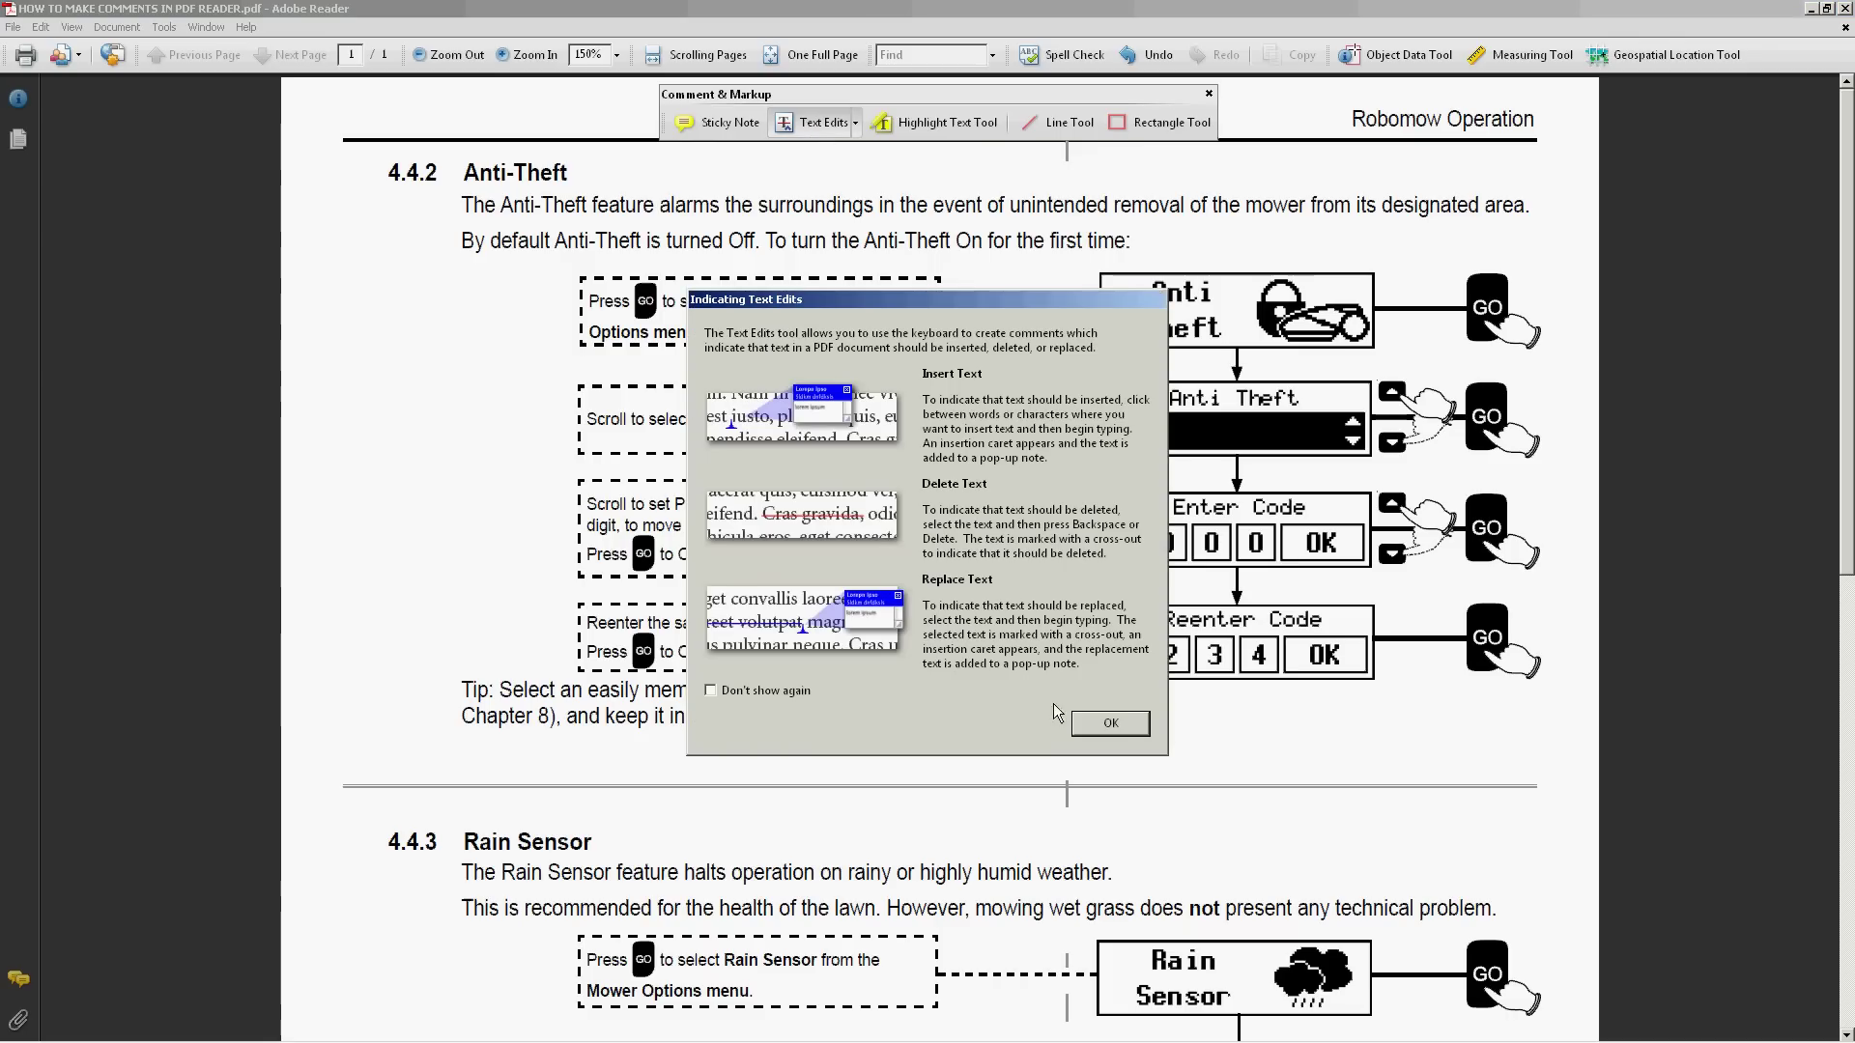
{"action": "left_click", "coordinate": [1112, 725]}
{"action": "left_click_drag", "start_coordinate": [966, 689], "coordinate": [977, 690]}
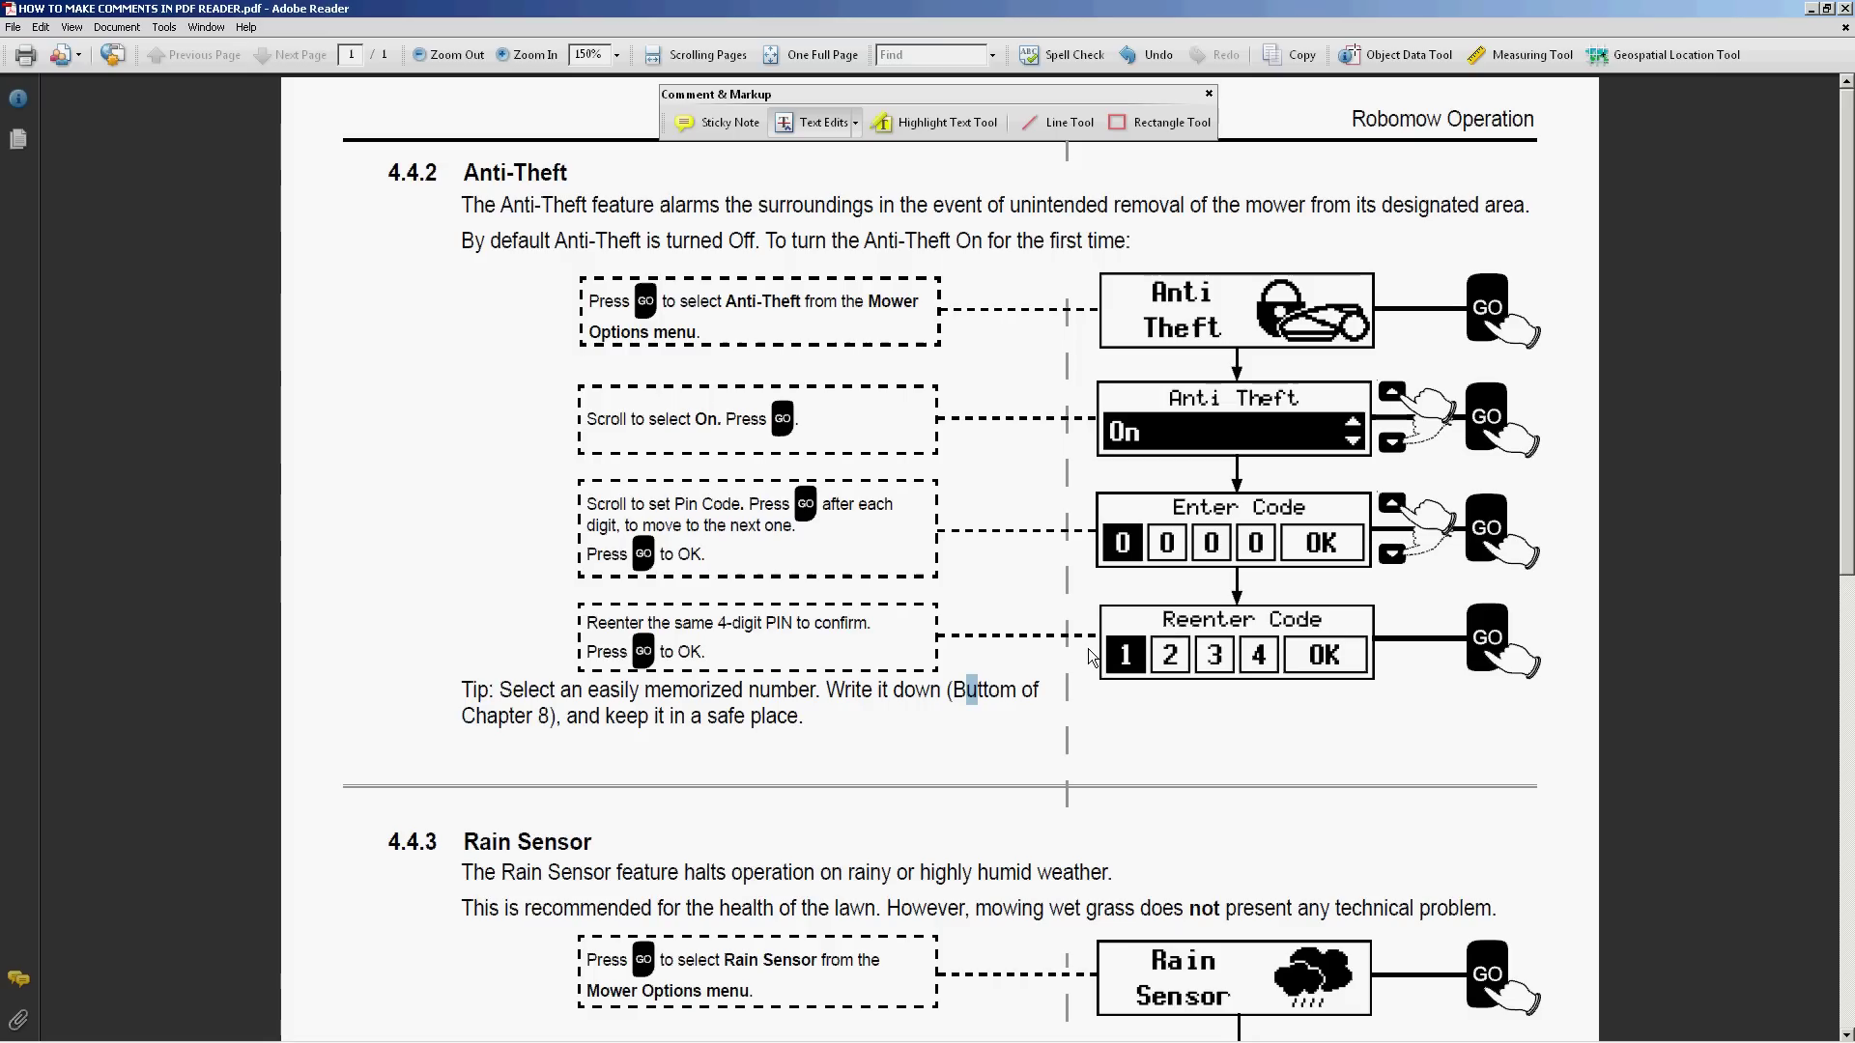
{"action": "key", "text": "Delete"}
- Double-click the struck-through 'u' in 'Buttom' to show its empty Cross-Out note
{"action": "double_click", "coordinate": [972, 692]}
{"action": "left_click", "coordinate": [972, 692]}
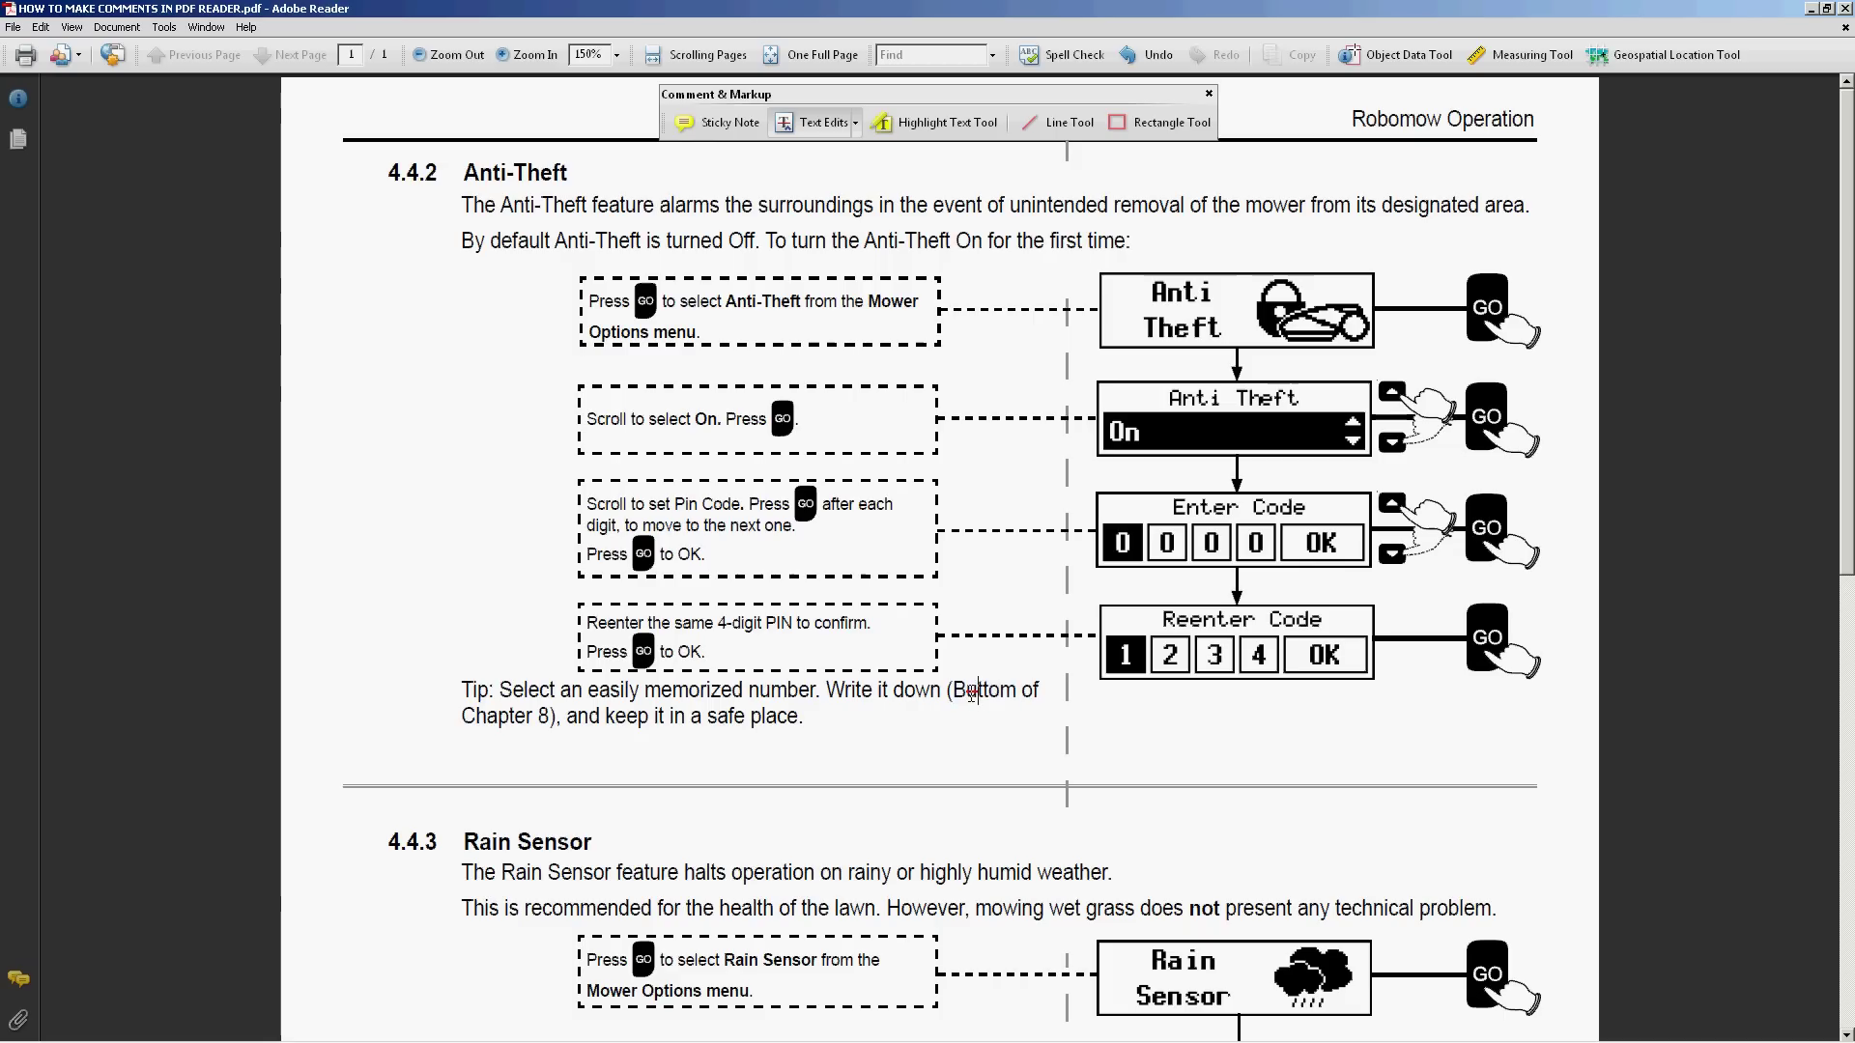
{"action": "double_click", "coordinate": [973, 694]}
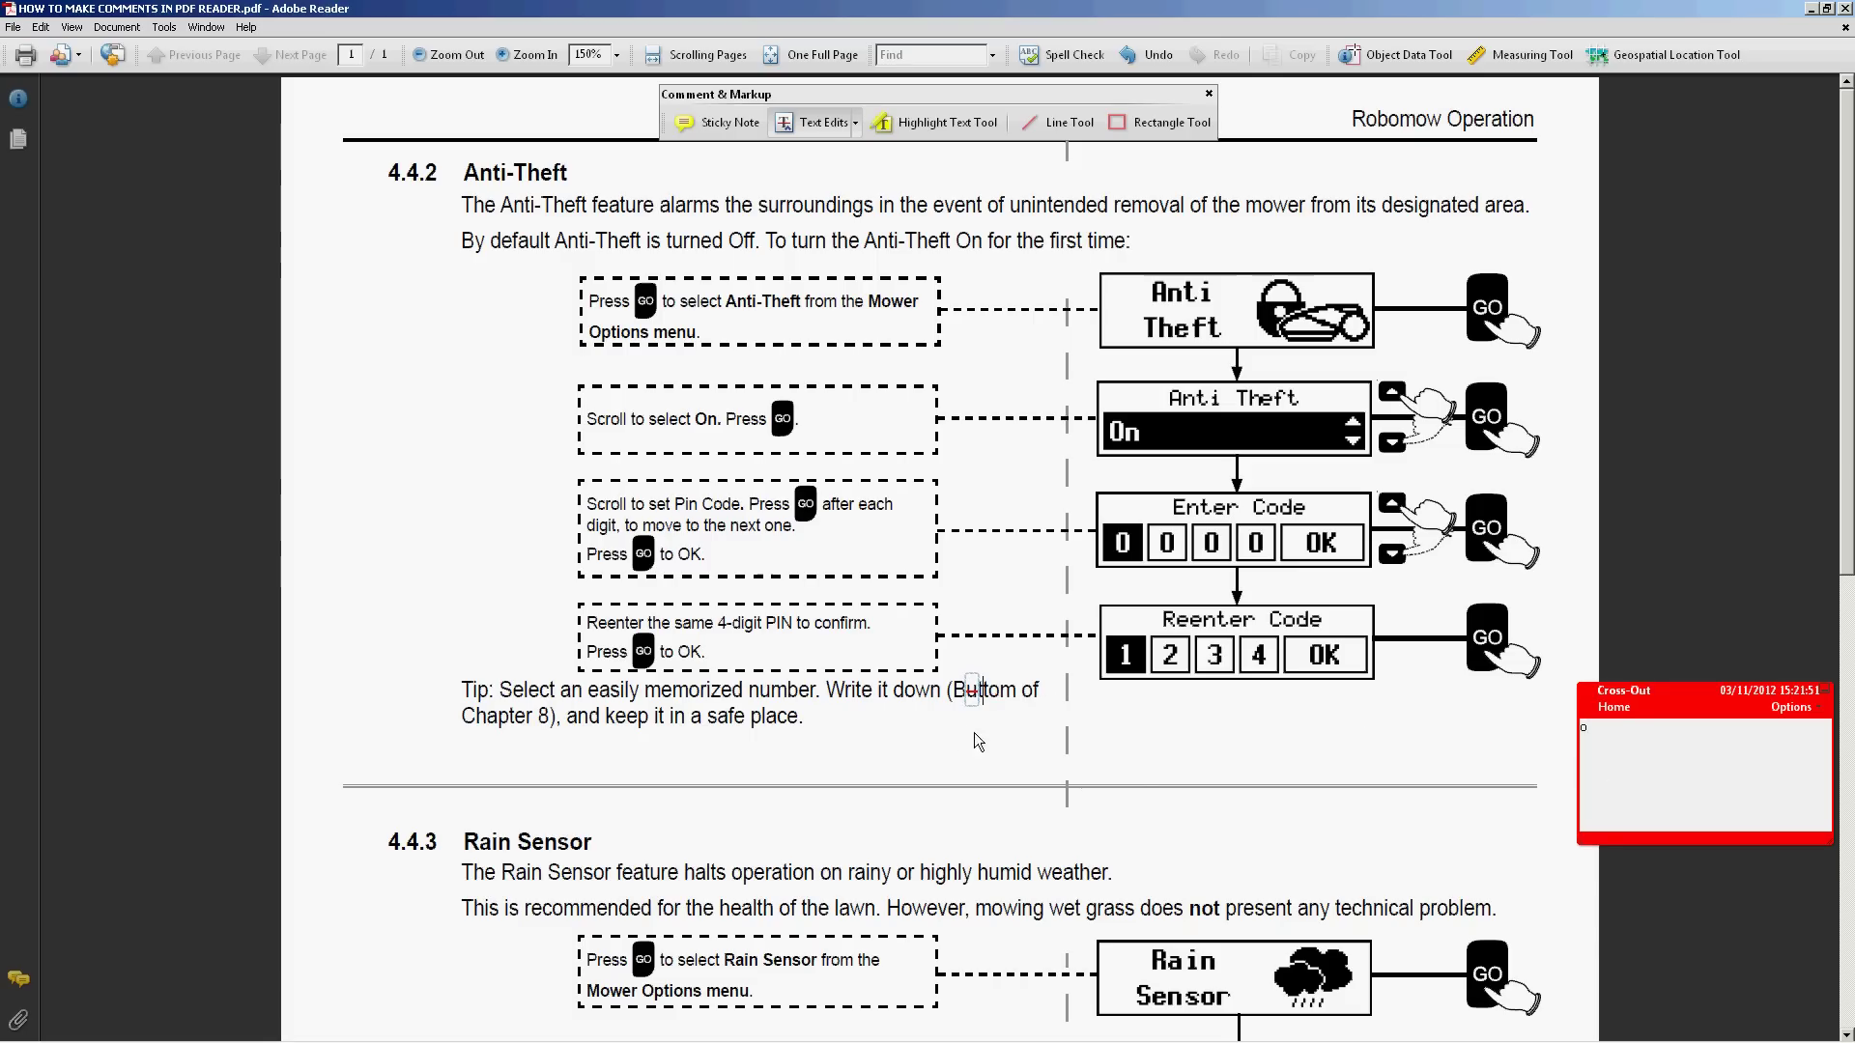
{"action": "left_click", "coordinate": [920, 726]}
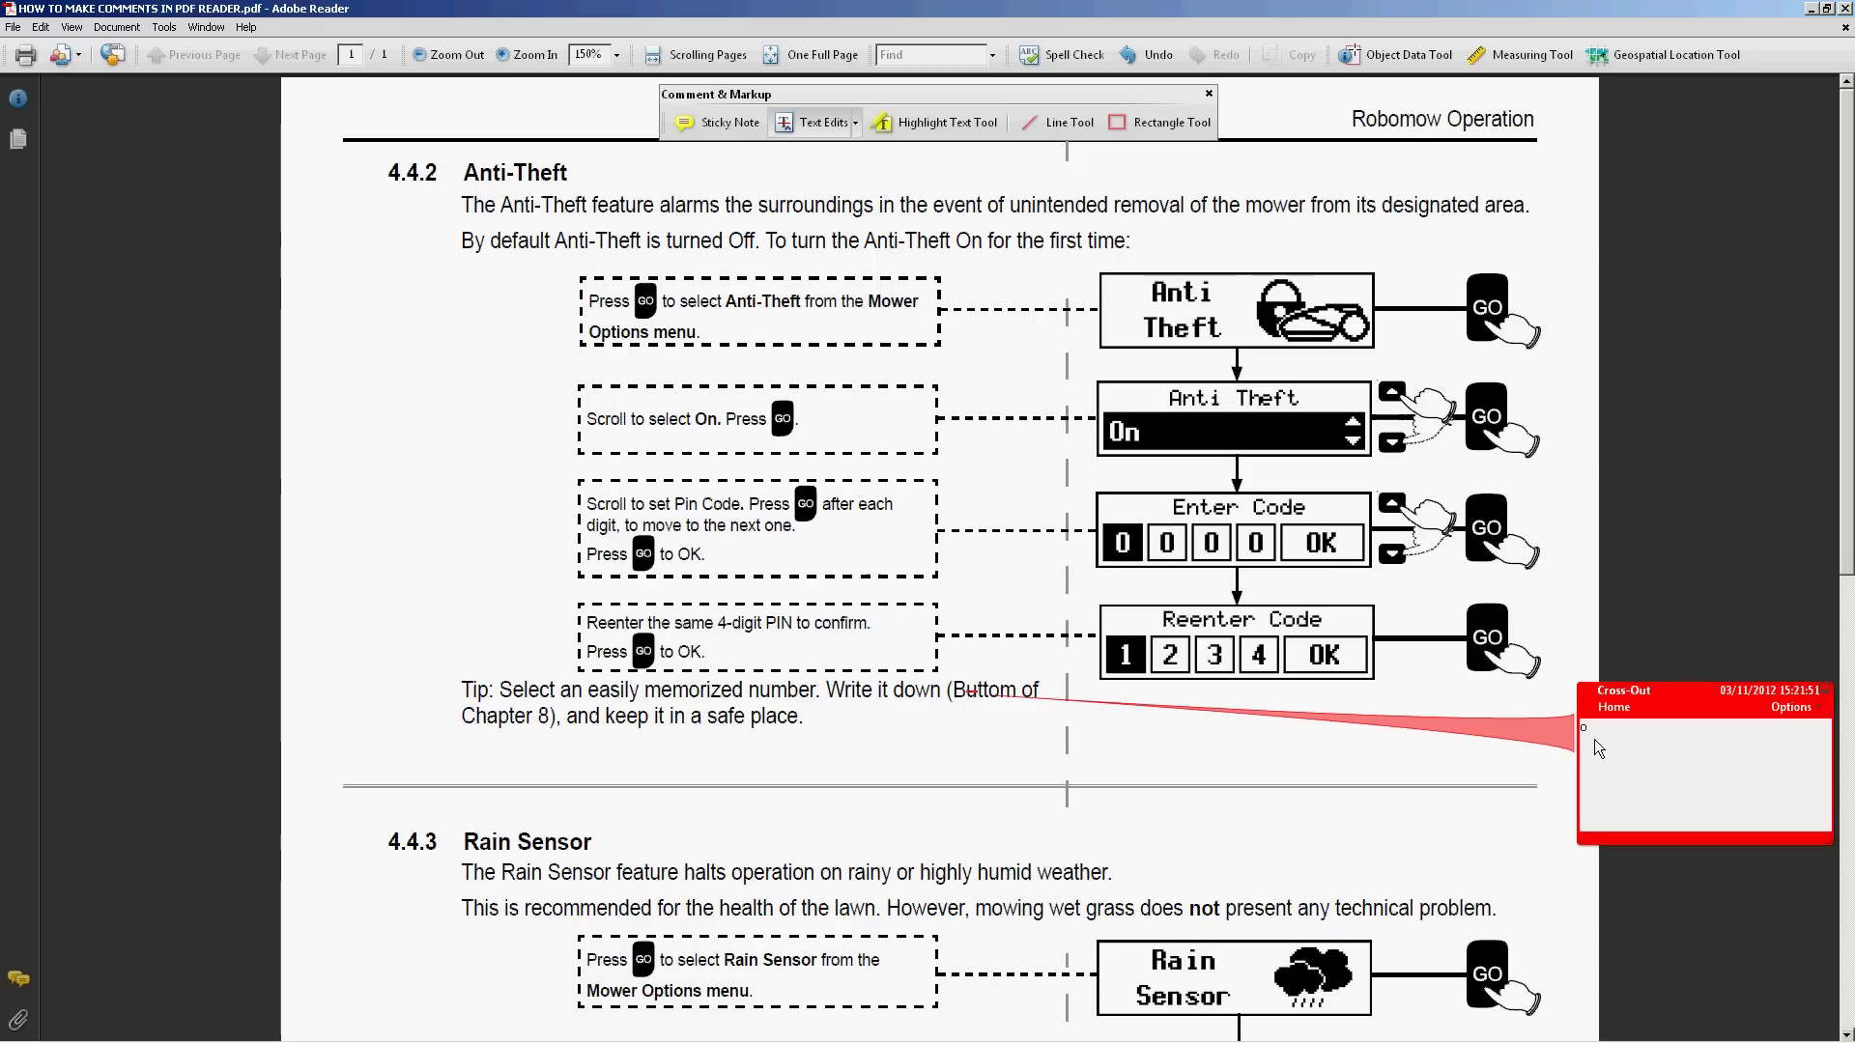
- Add inserted-text marks after 'Press' in the Sensitivity steps, noting 'remove sapce' and 'enter space'
{"action": "scroll", "coordinate": [1026, 798], "scroll_direction": "down", "scroll_amount": 2}
{"action": "scroll", "coordinate": [1026, 798], "scroll_direction": "down", "scroll_amount": 10}
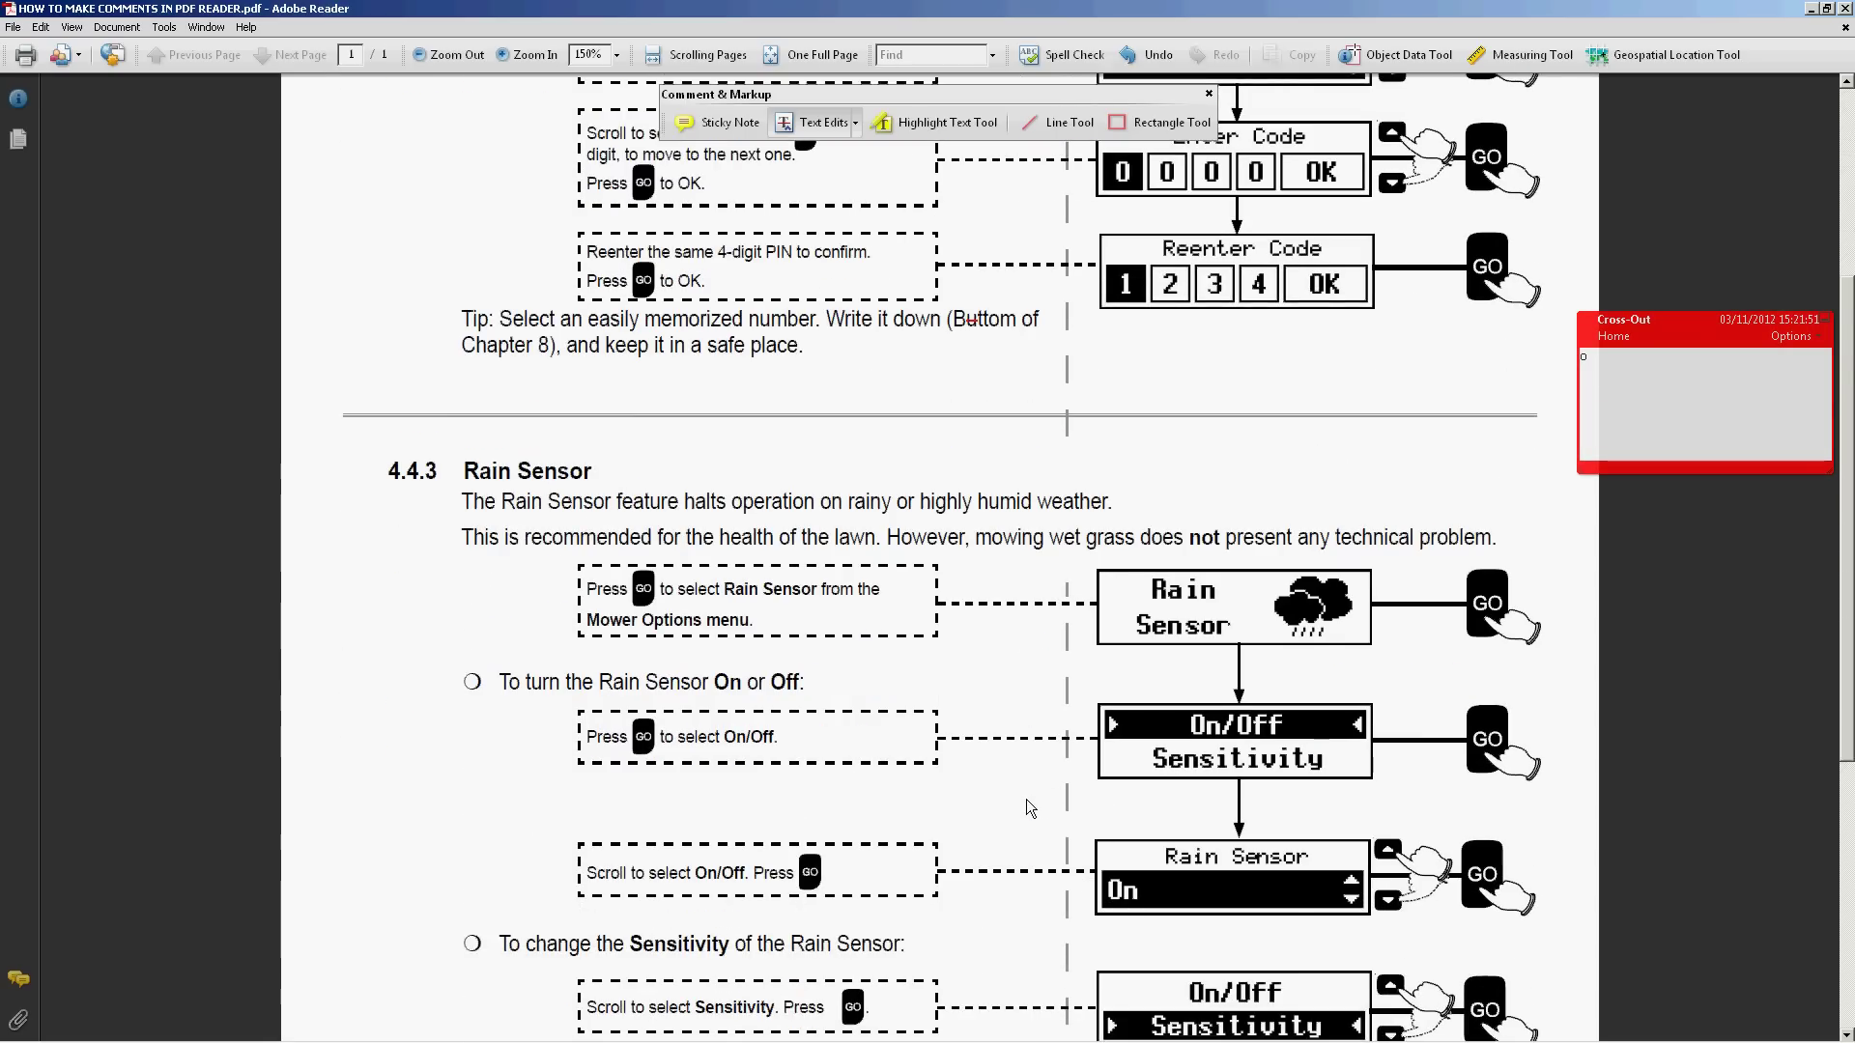
{"action": "scroll", "coordinate": [1025, 800], "scroll_direction": "down", "scroll_amount": 2}
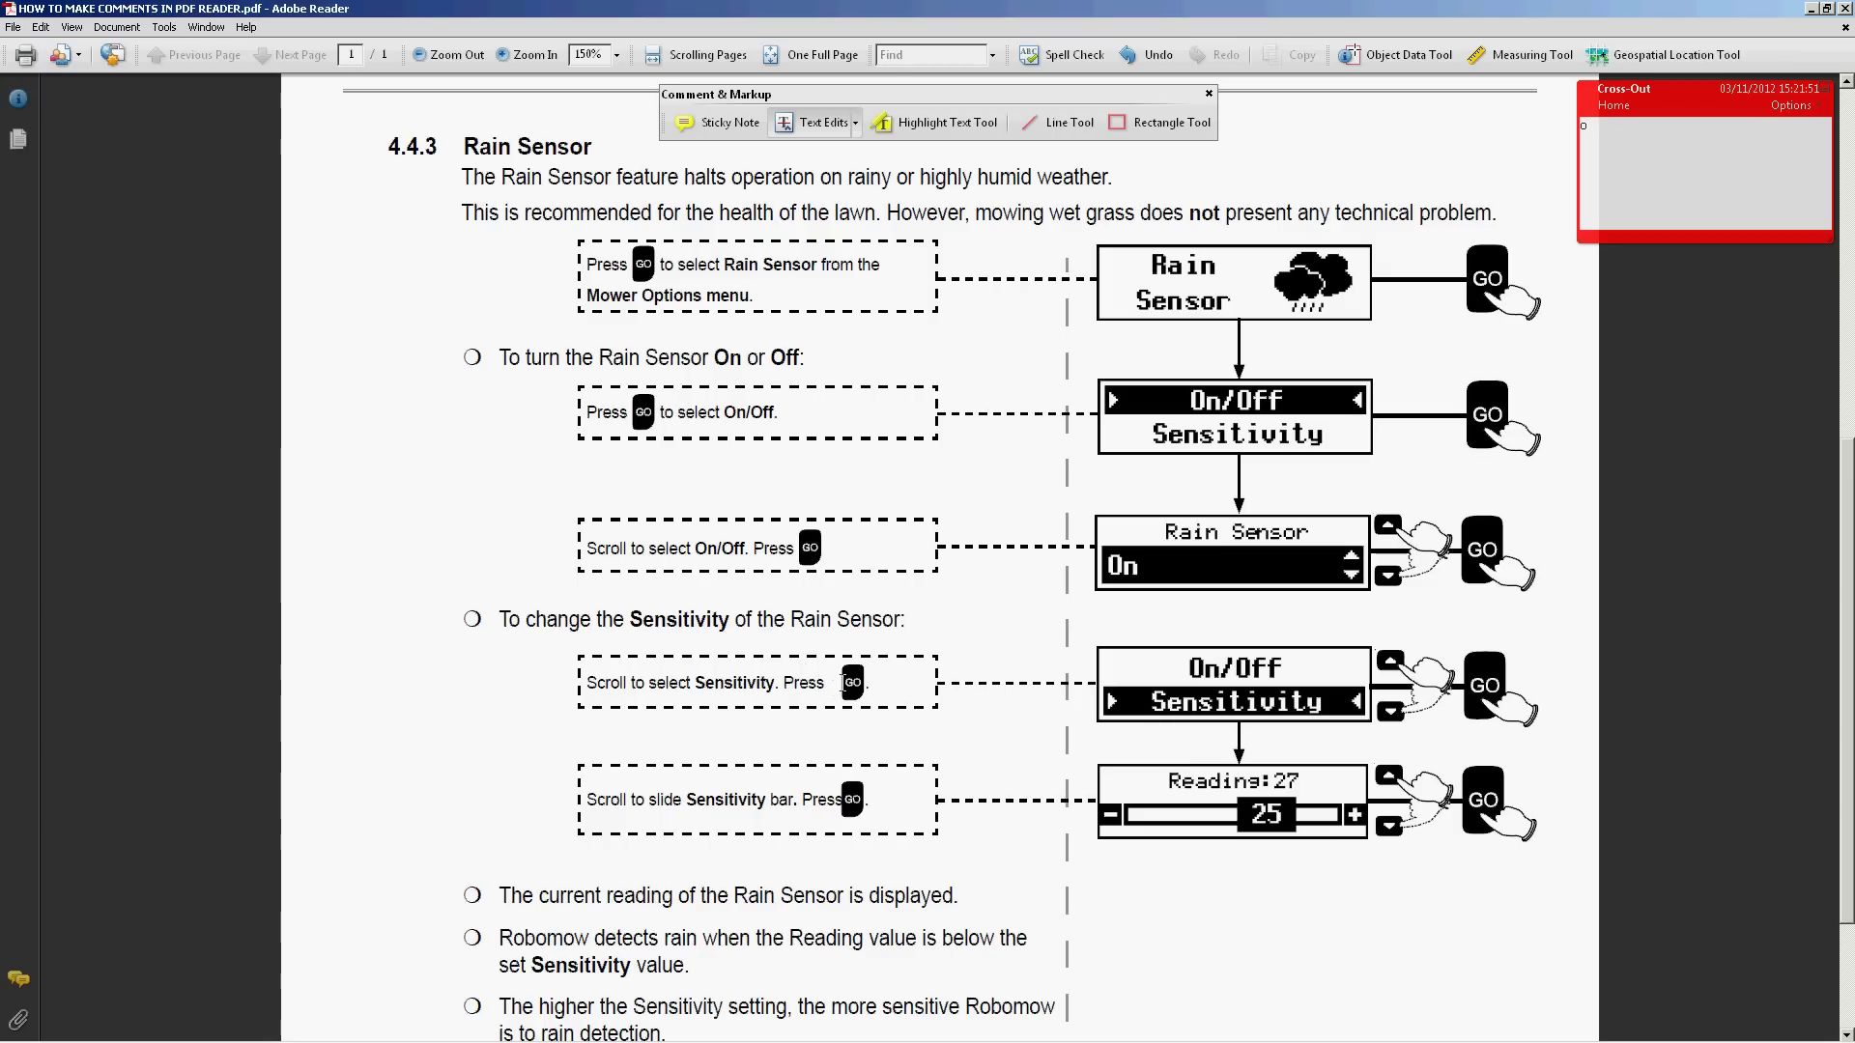
{"action": "left_click", "coordinate": [810, 127]}
{"action": "left_click", "coordinate": [1115, 736]}
{"action": "left_click", "coordinate": [823, 683]}
{"action": "type", "text": "r"}
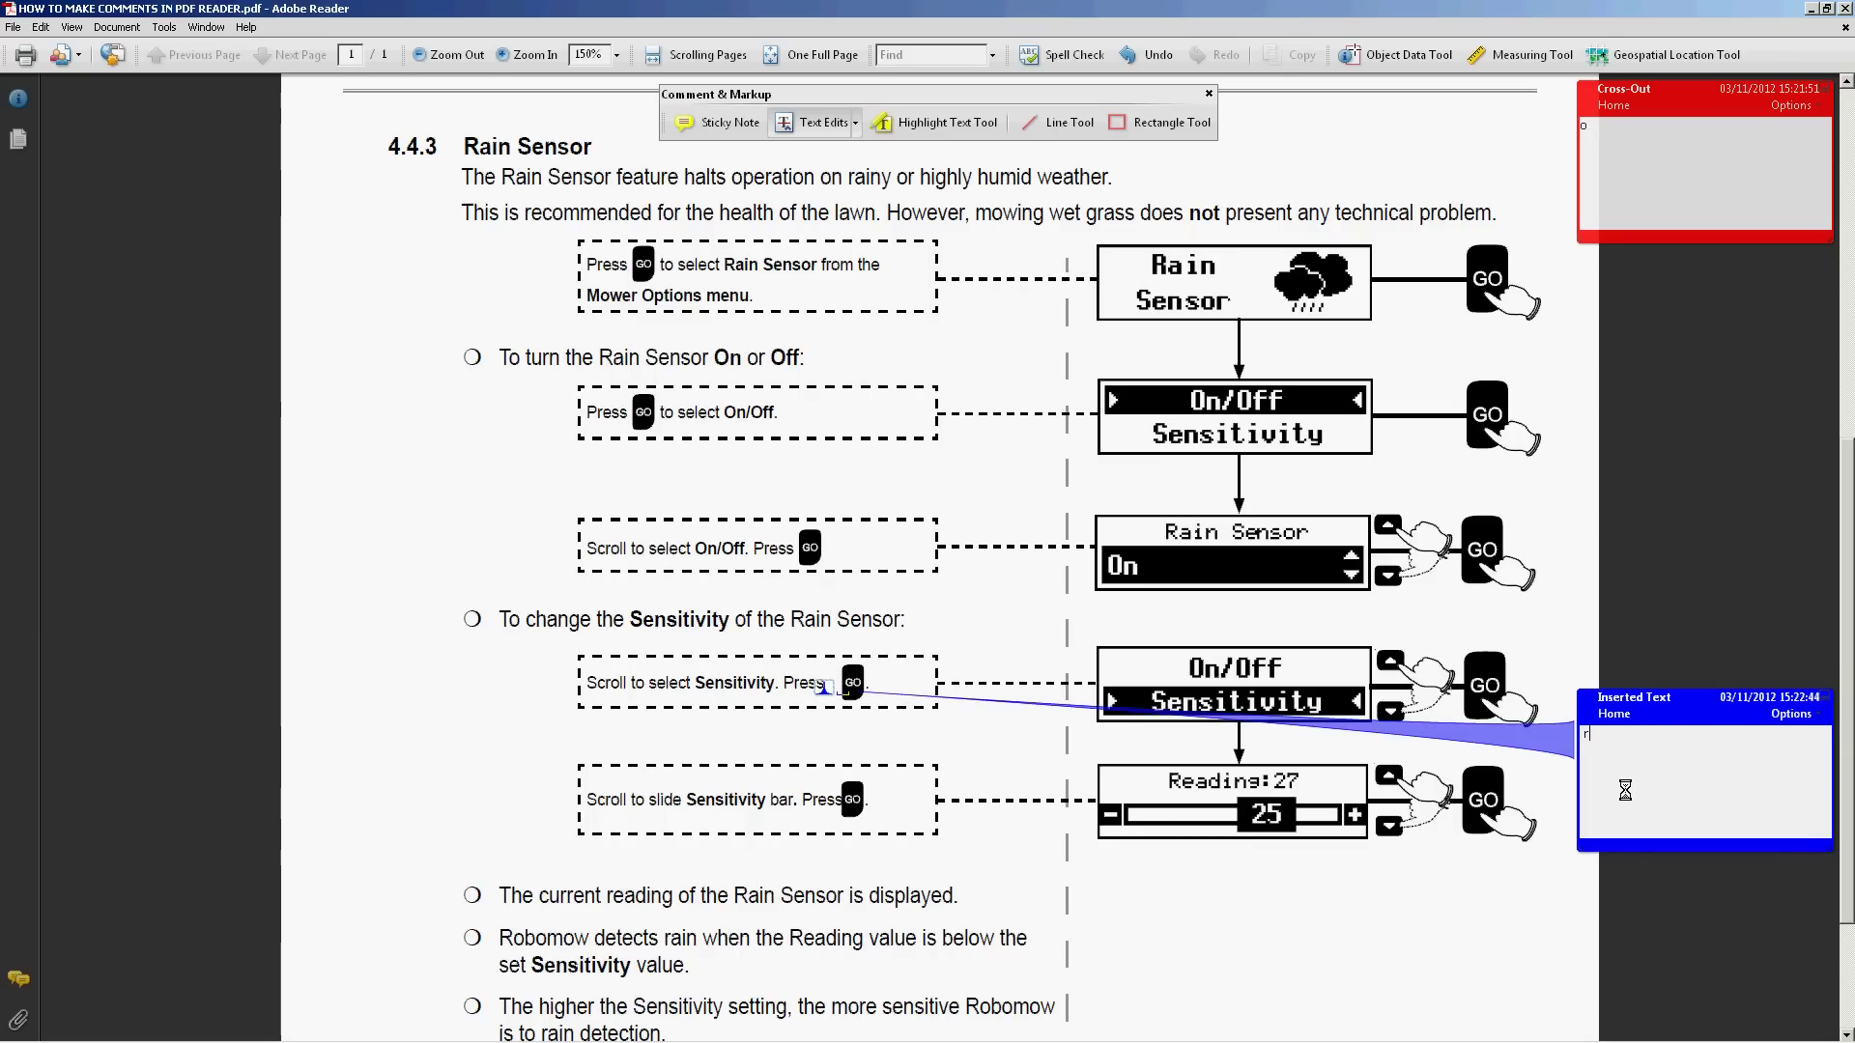
{"action": "type", "text": "emove sapce"}
{"action": "left_click", "coordinate": [841, 798]}
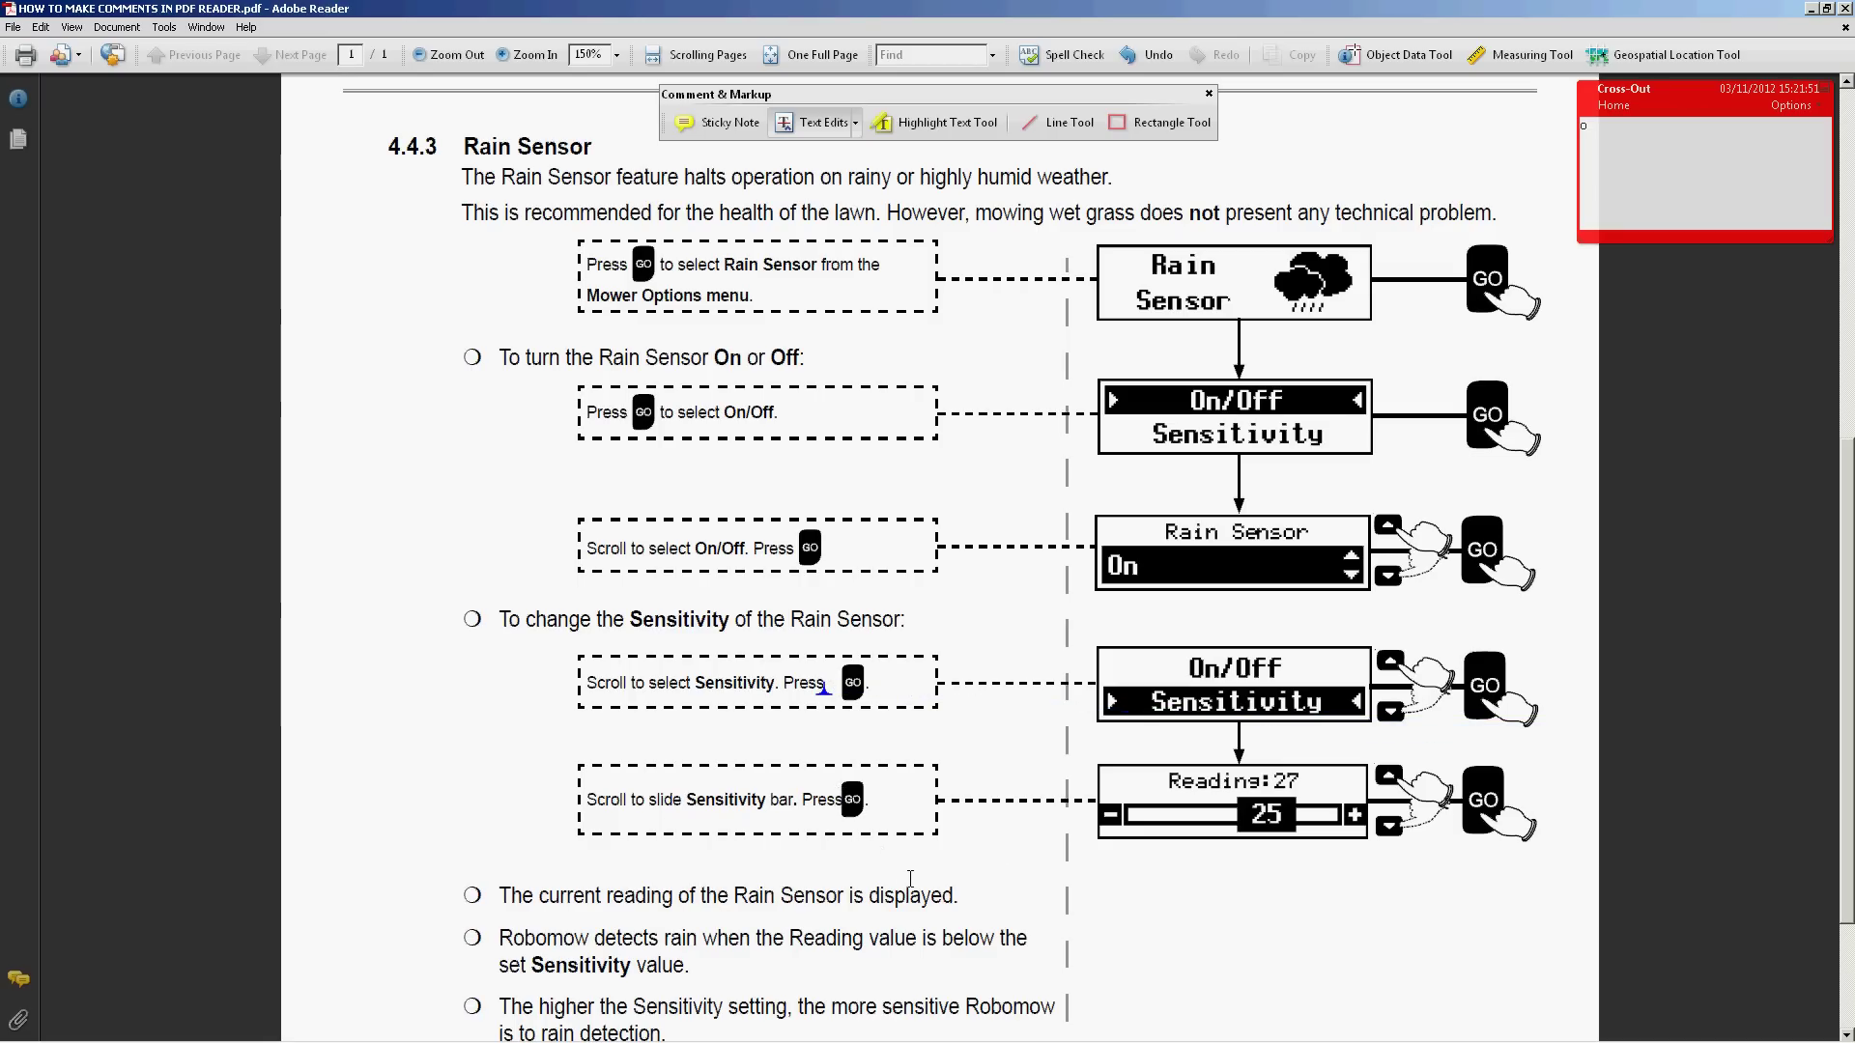
{"action": "type", "text": "en"}
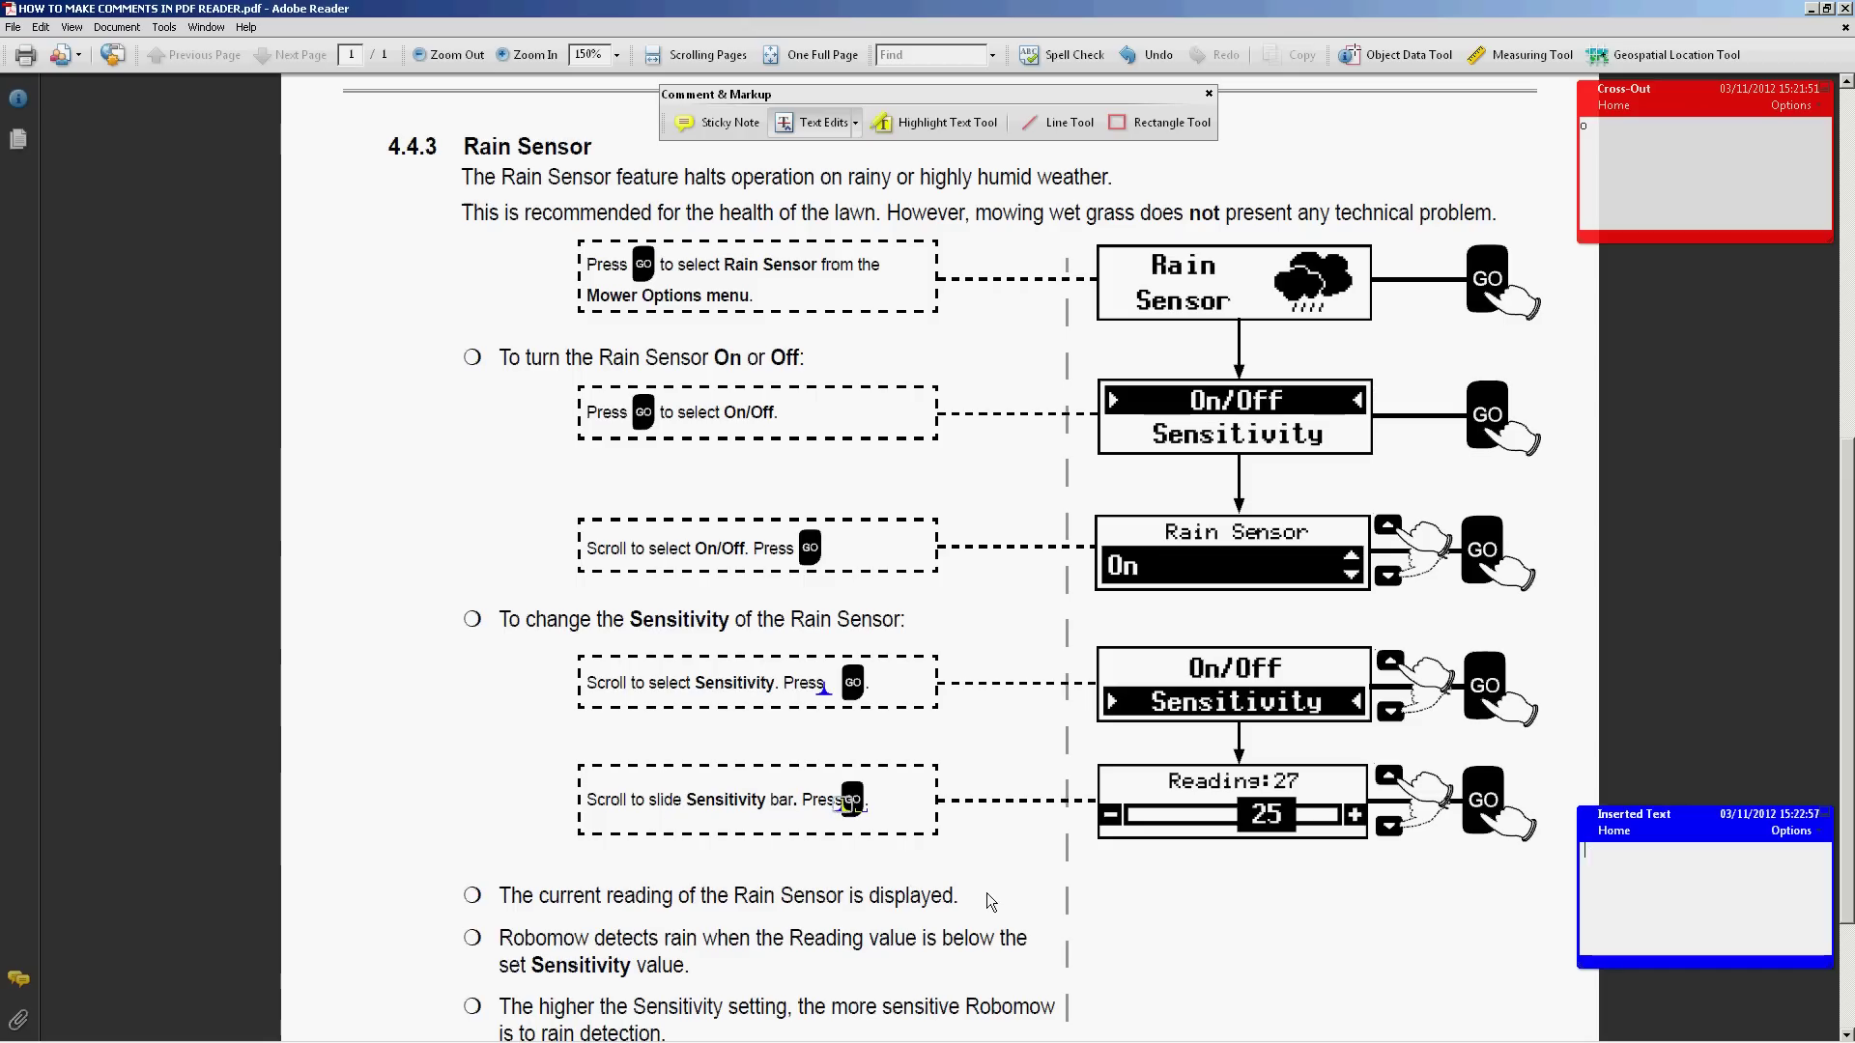
{"action": "type", "text": "ter space"}
{"action": "left_click", "coordinate": [909, 789]}
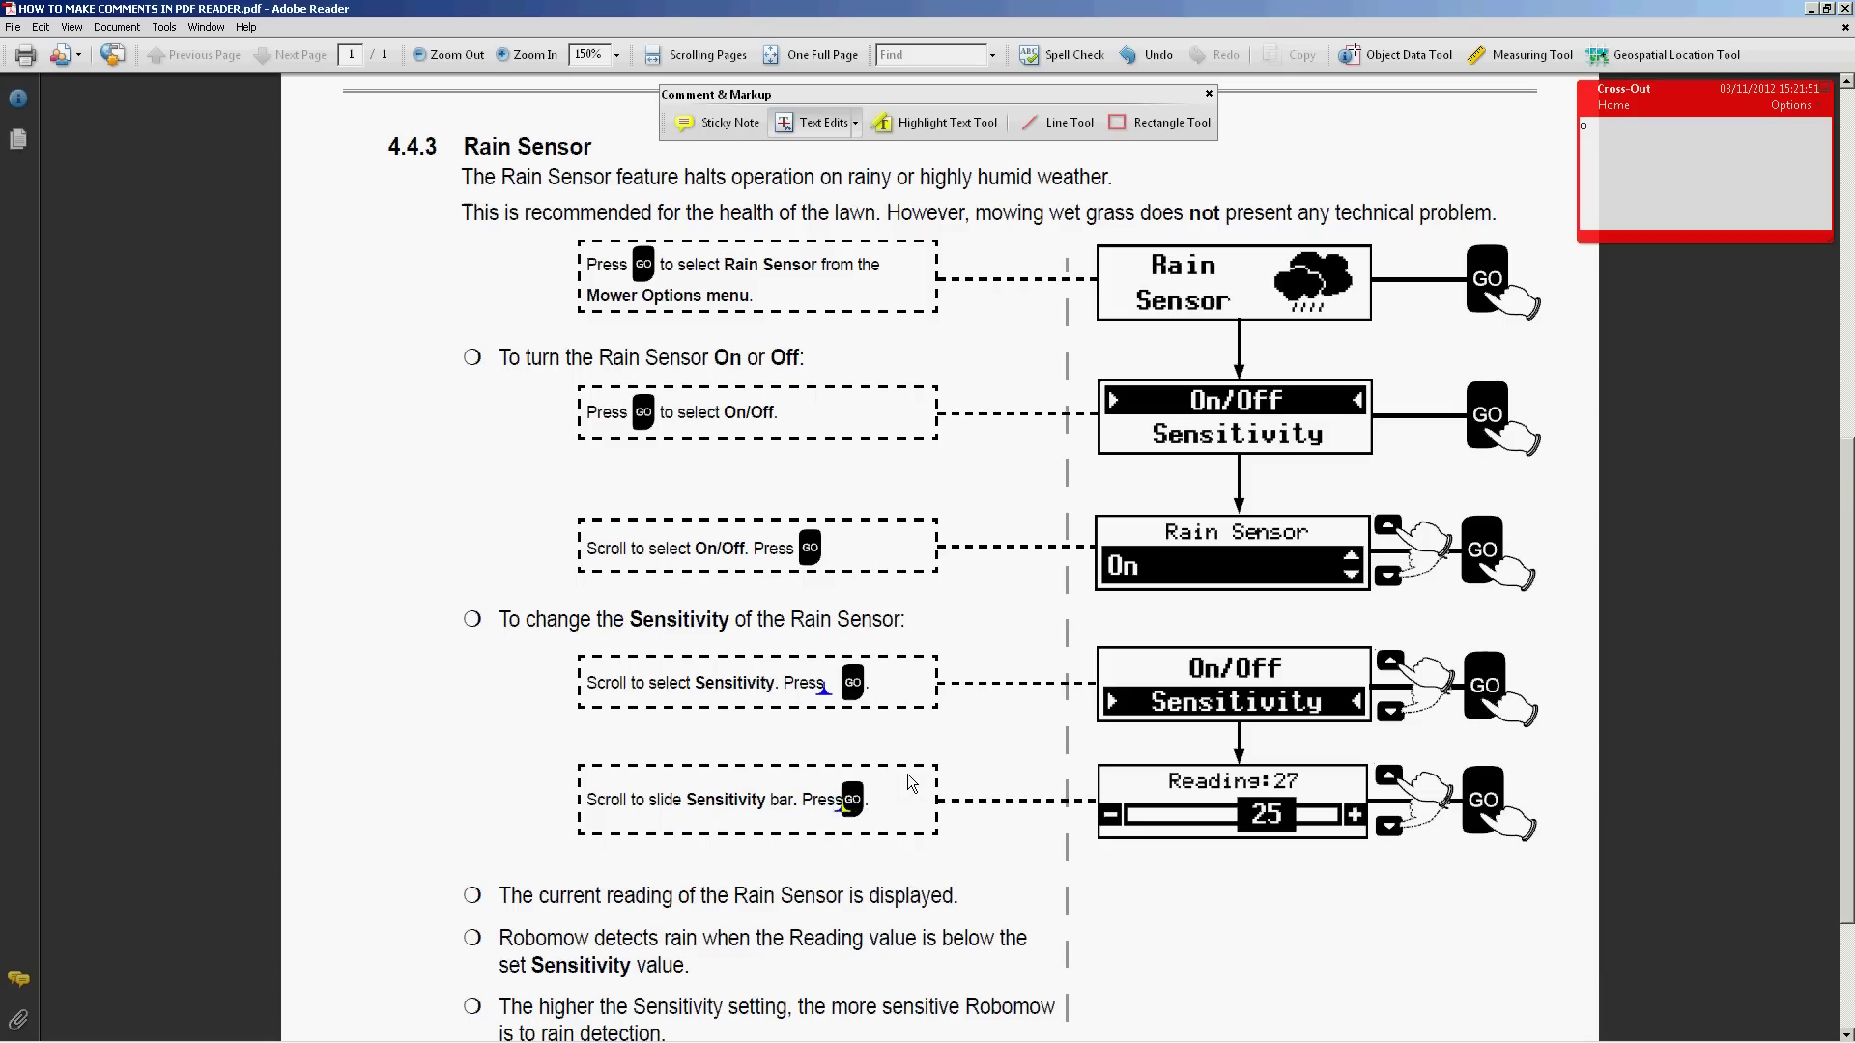
- Draw a small rectangle after 'Press GO' in the On/Off step with the note 'please enter full stop'
{"action": "scroll", "coordinate": [904, 778], "scroll_direction": "up", "scroll_amount": 2}
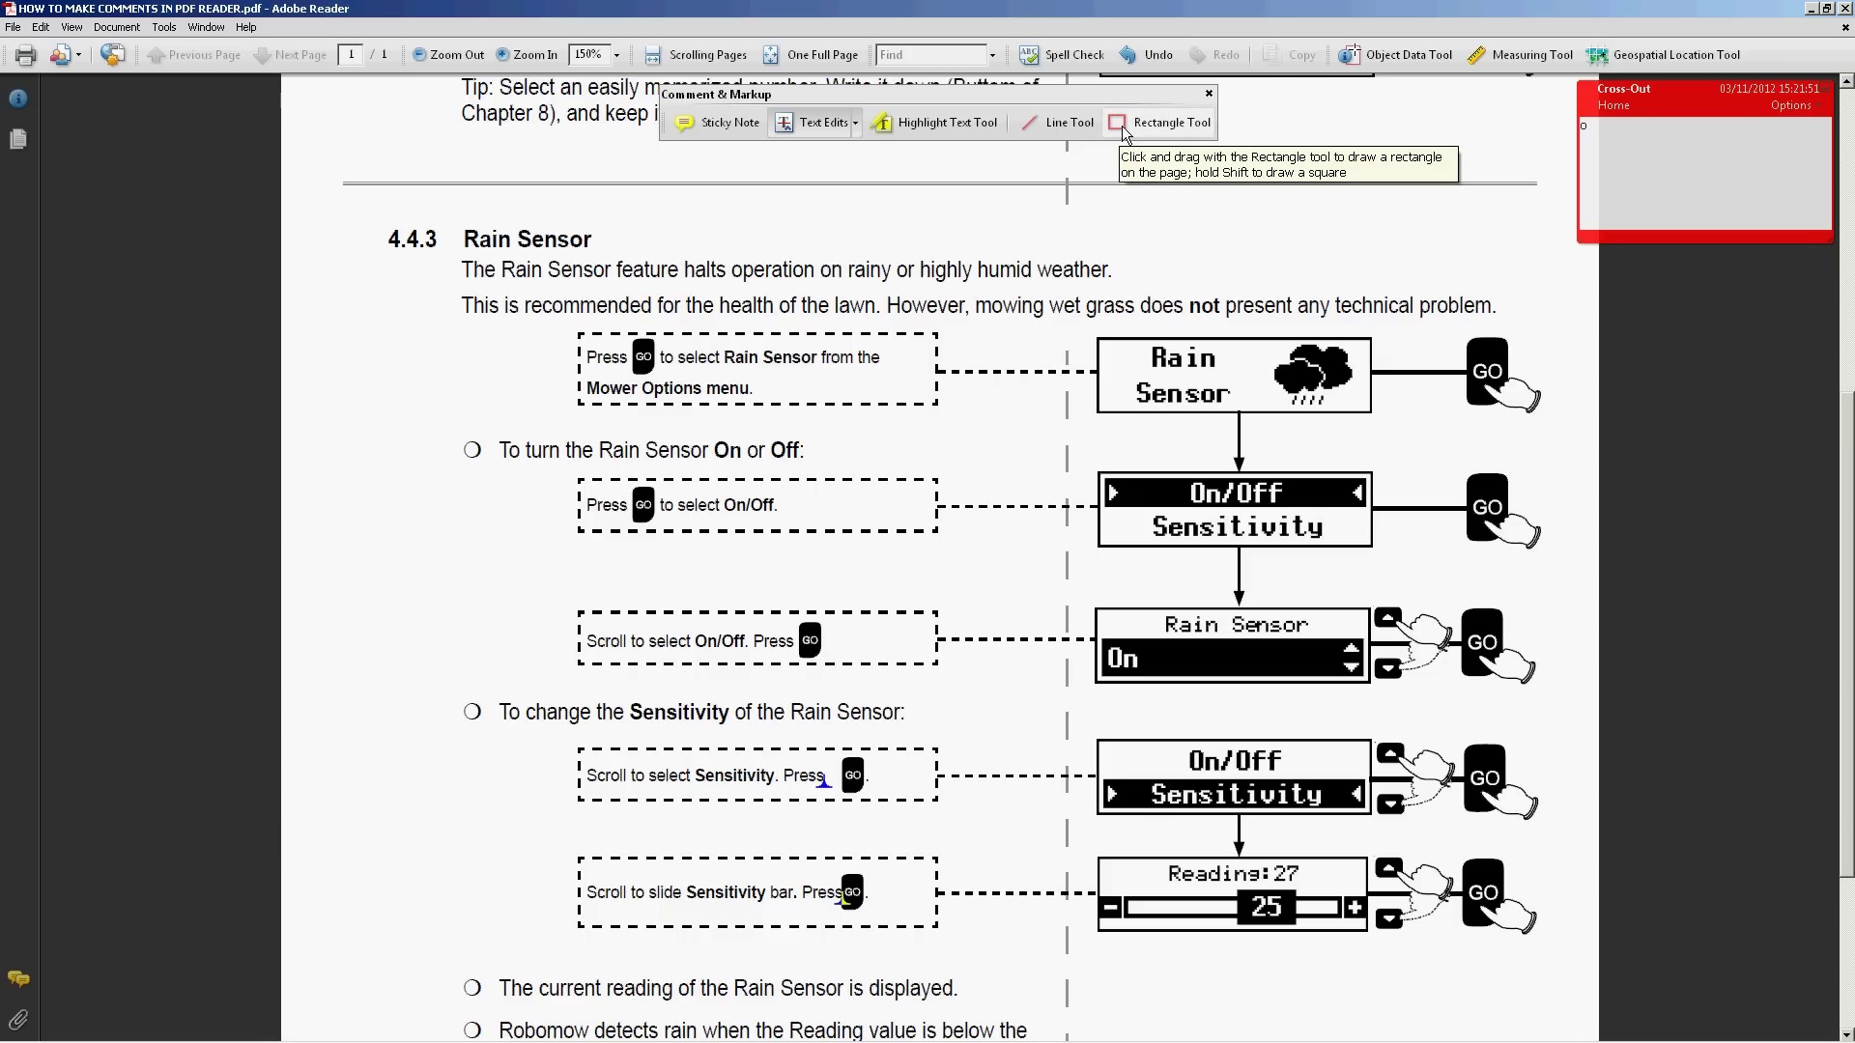
{"action": "left_click", "coordinate": [1159, 123]}
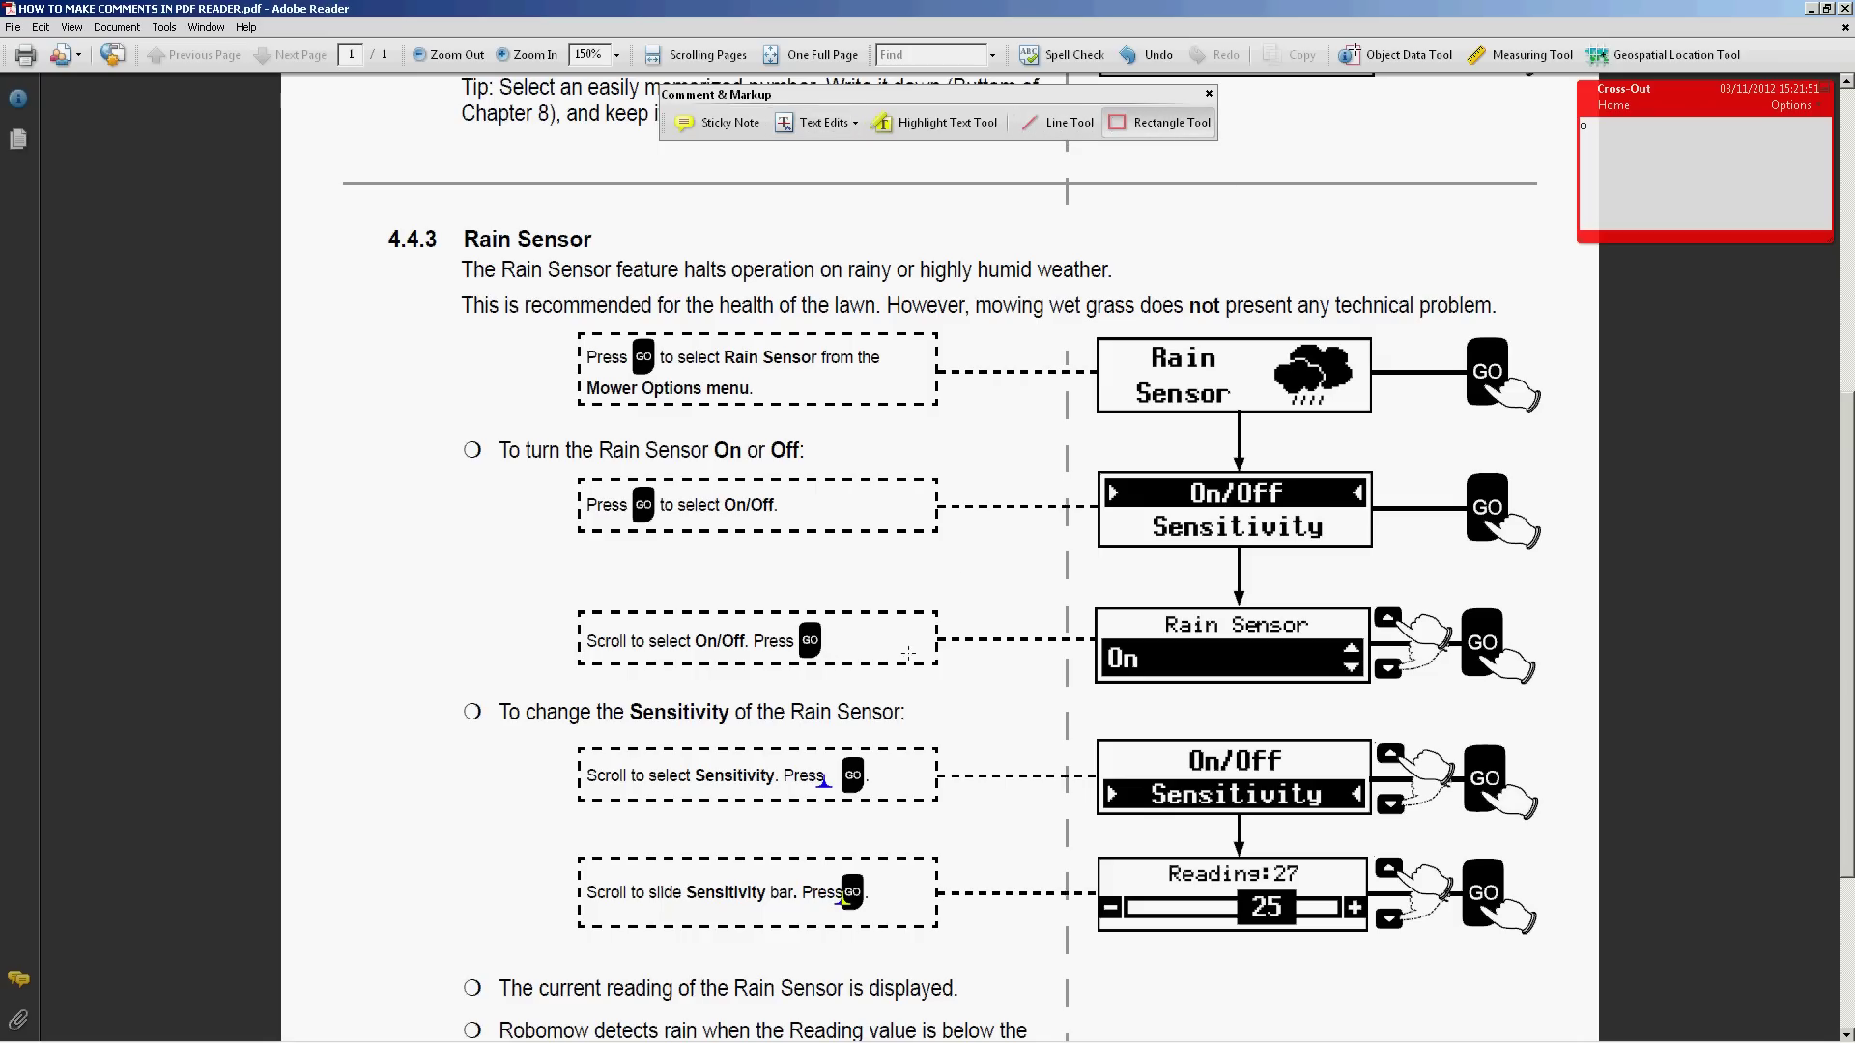
{"action": "left_click_drag", "start_coordinate": [825, 626], "coordinate": [841, 661]}
{"action": "double_click", "coordinate": [837, 645]}
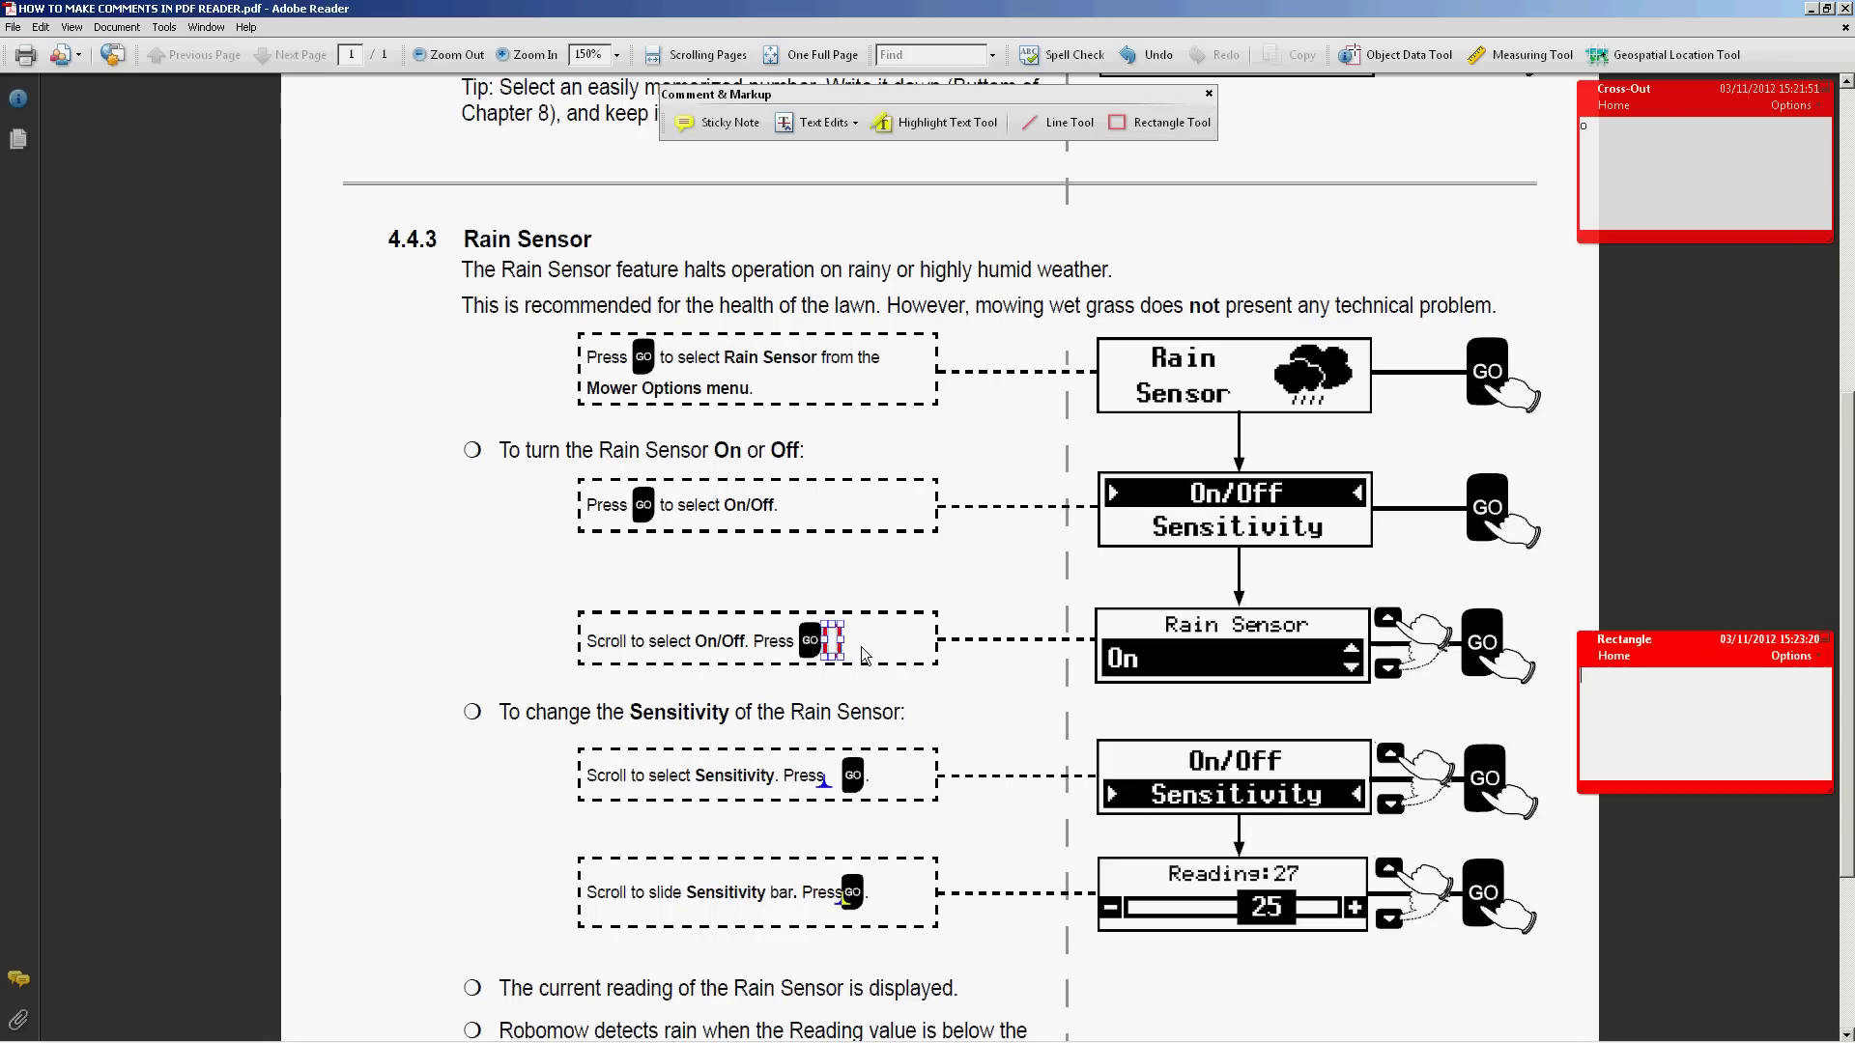
{"action": "left_click", "coordinate": [1673, 711]}
{"action": "type", "text": "please "}
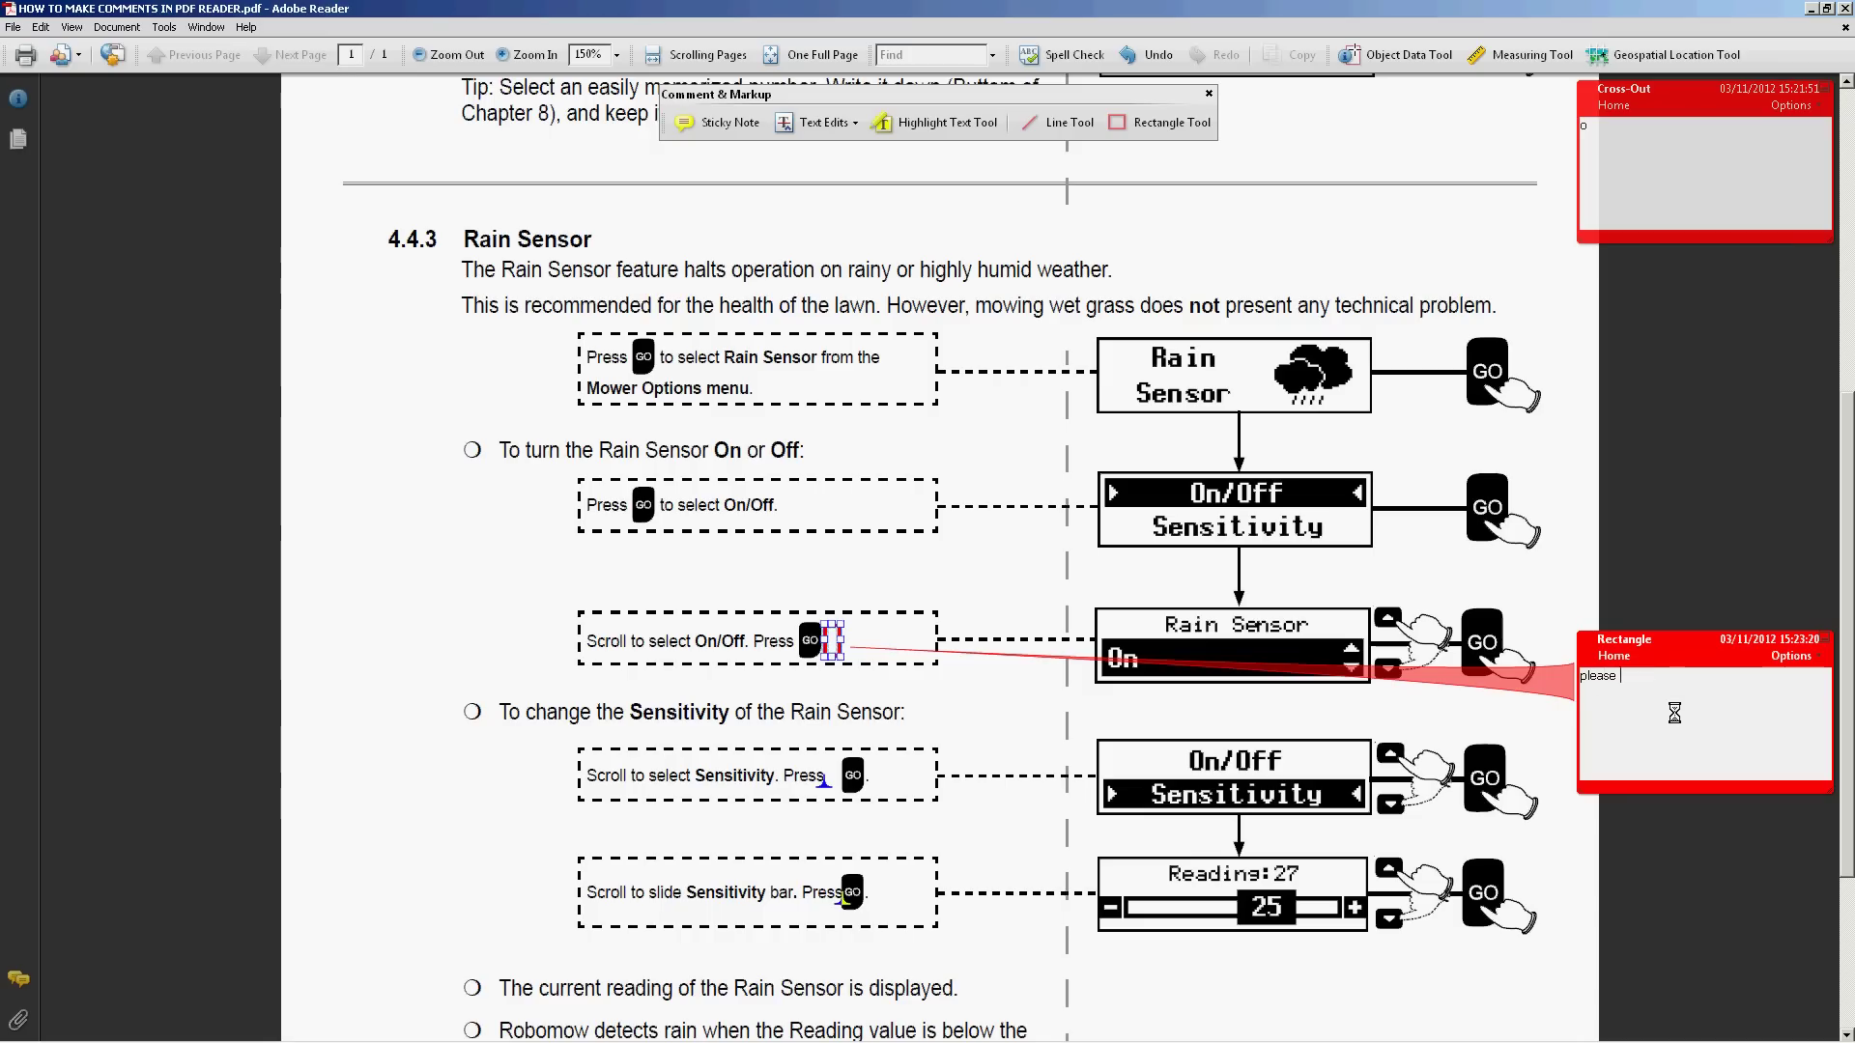
{"action": "type", "text": "enter full stop"}
- Close the Comment & Markup toolbar and the cross-out and rectangle notes, then zoom to 150%
{"action": "left_click", "coordinate": [1577, 501]}
{"action": "key", "text": "ctrl+0"}
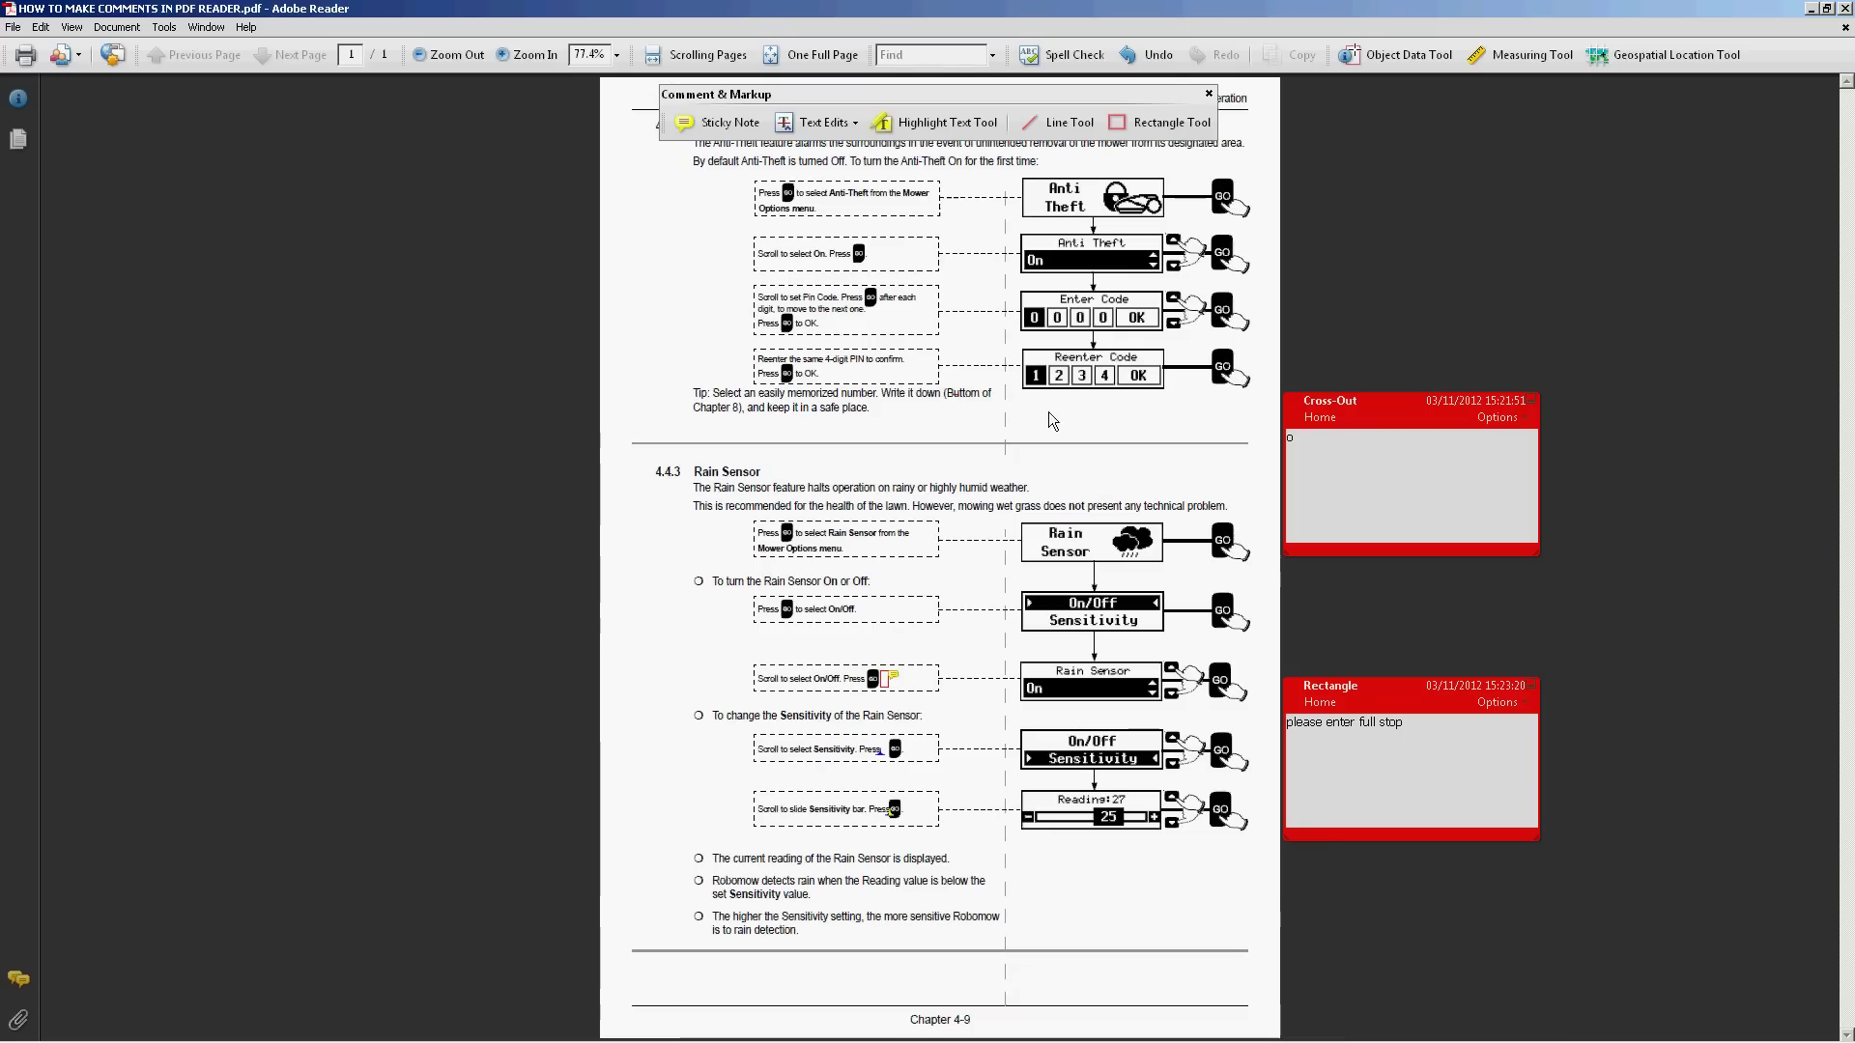
{"action": "left_click", "coordinate": [1209, 94]}
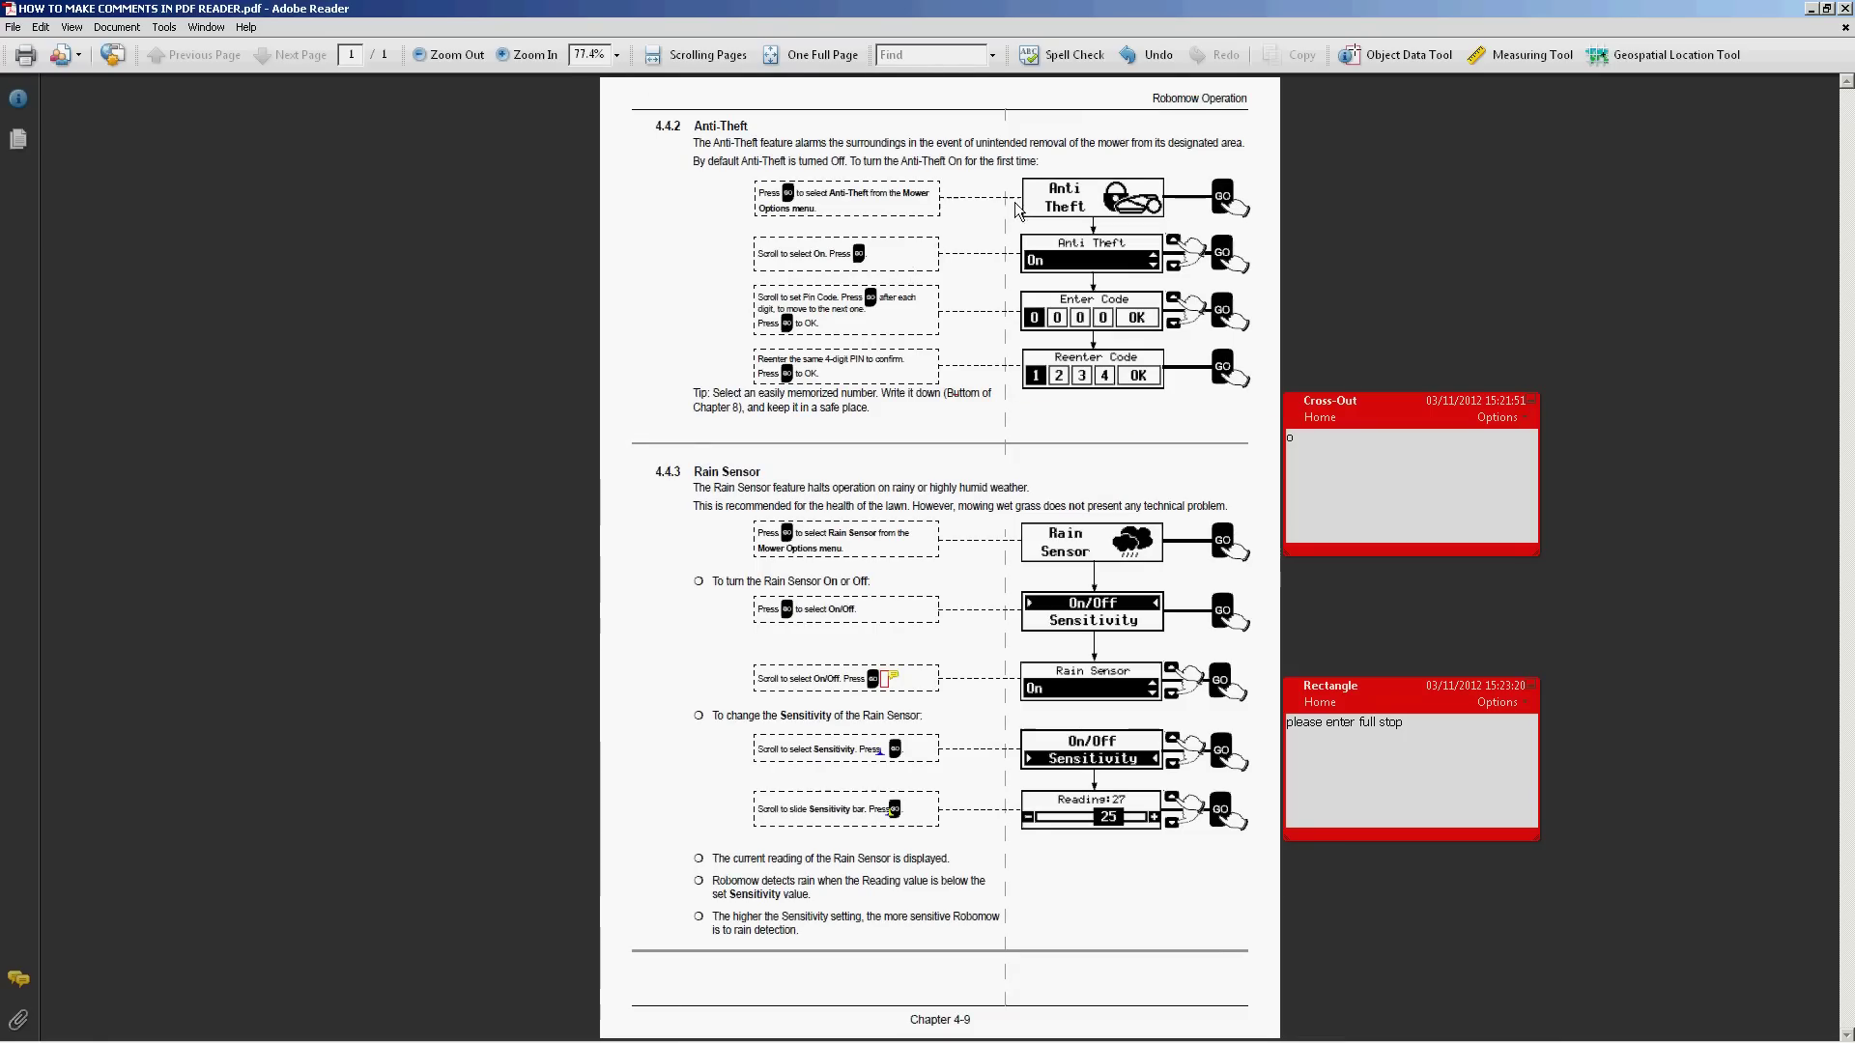
{"action": "left_click", "coordinate": [1530, 401]}
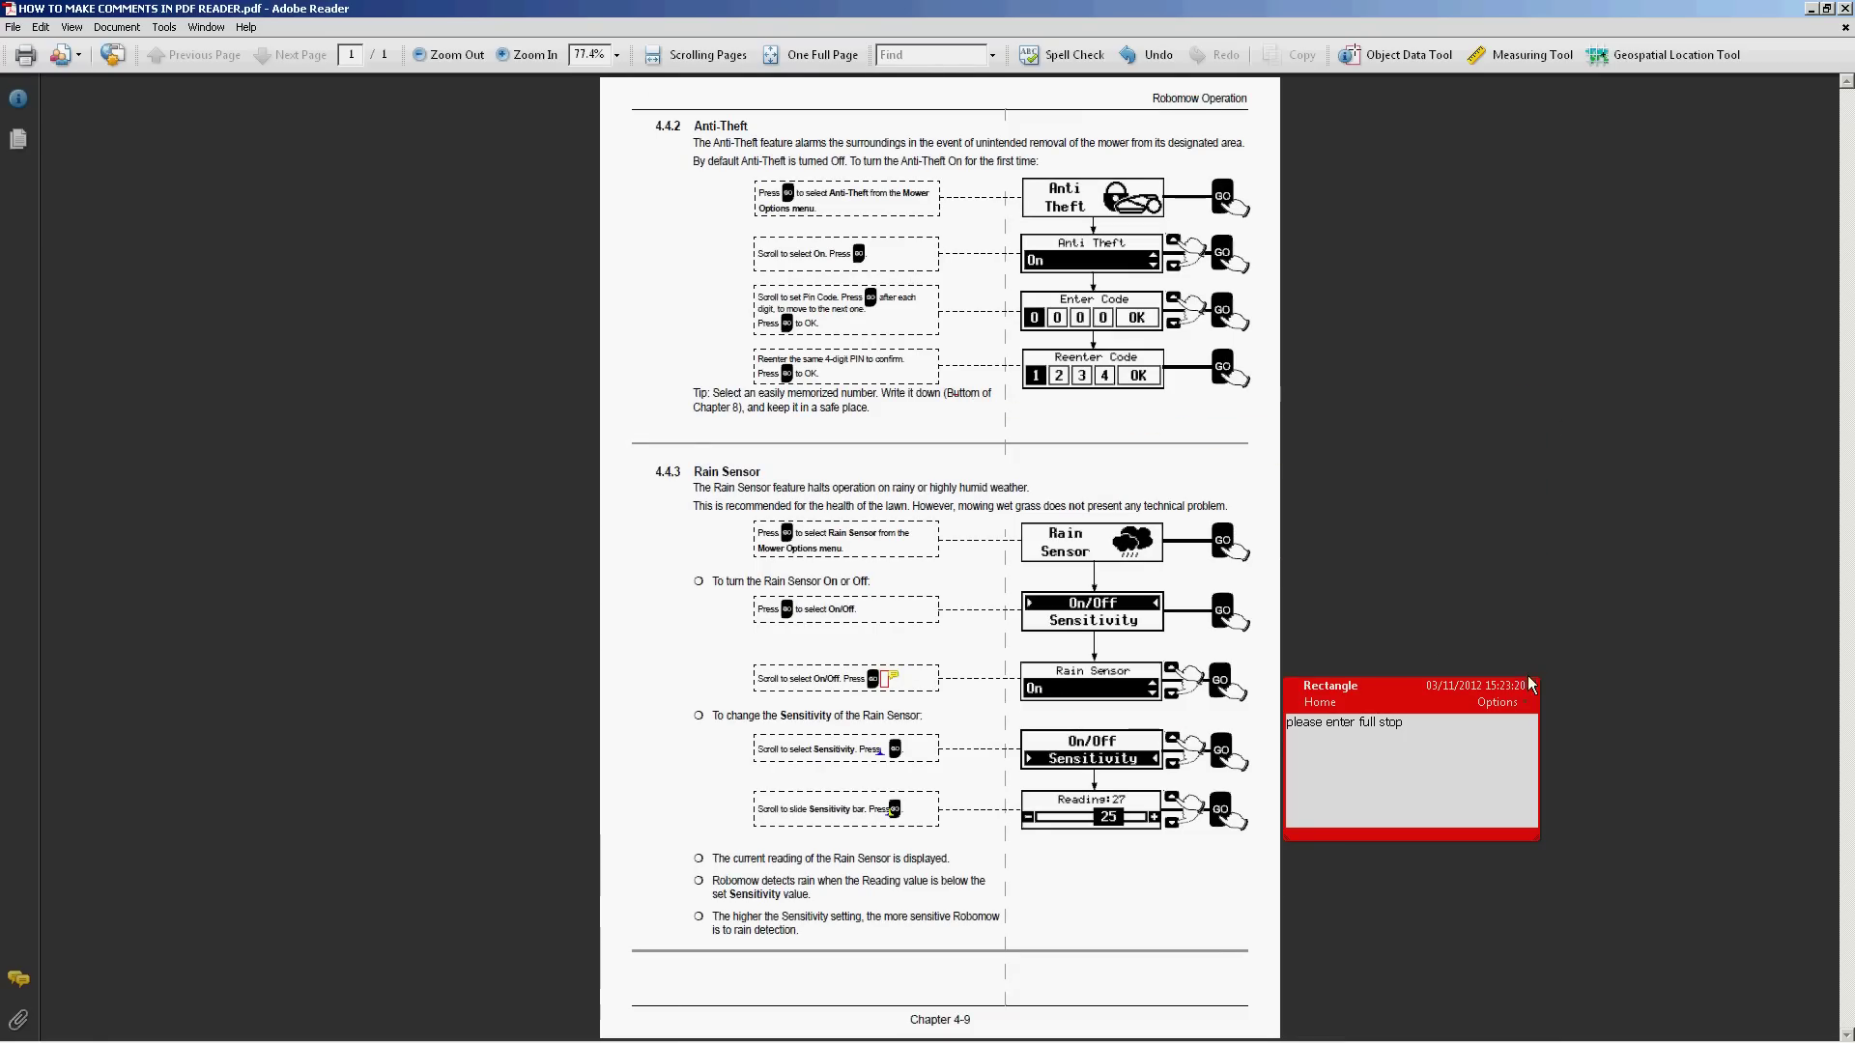
{"action": "left_click", "coordinate": [1533, 686]}
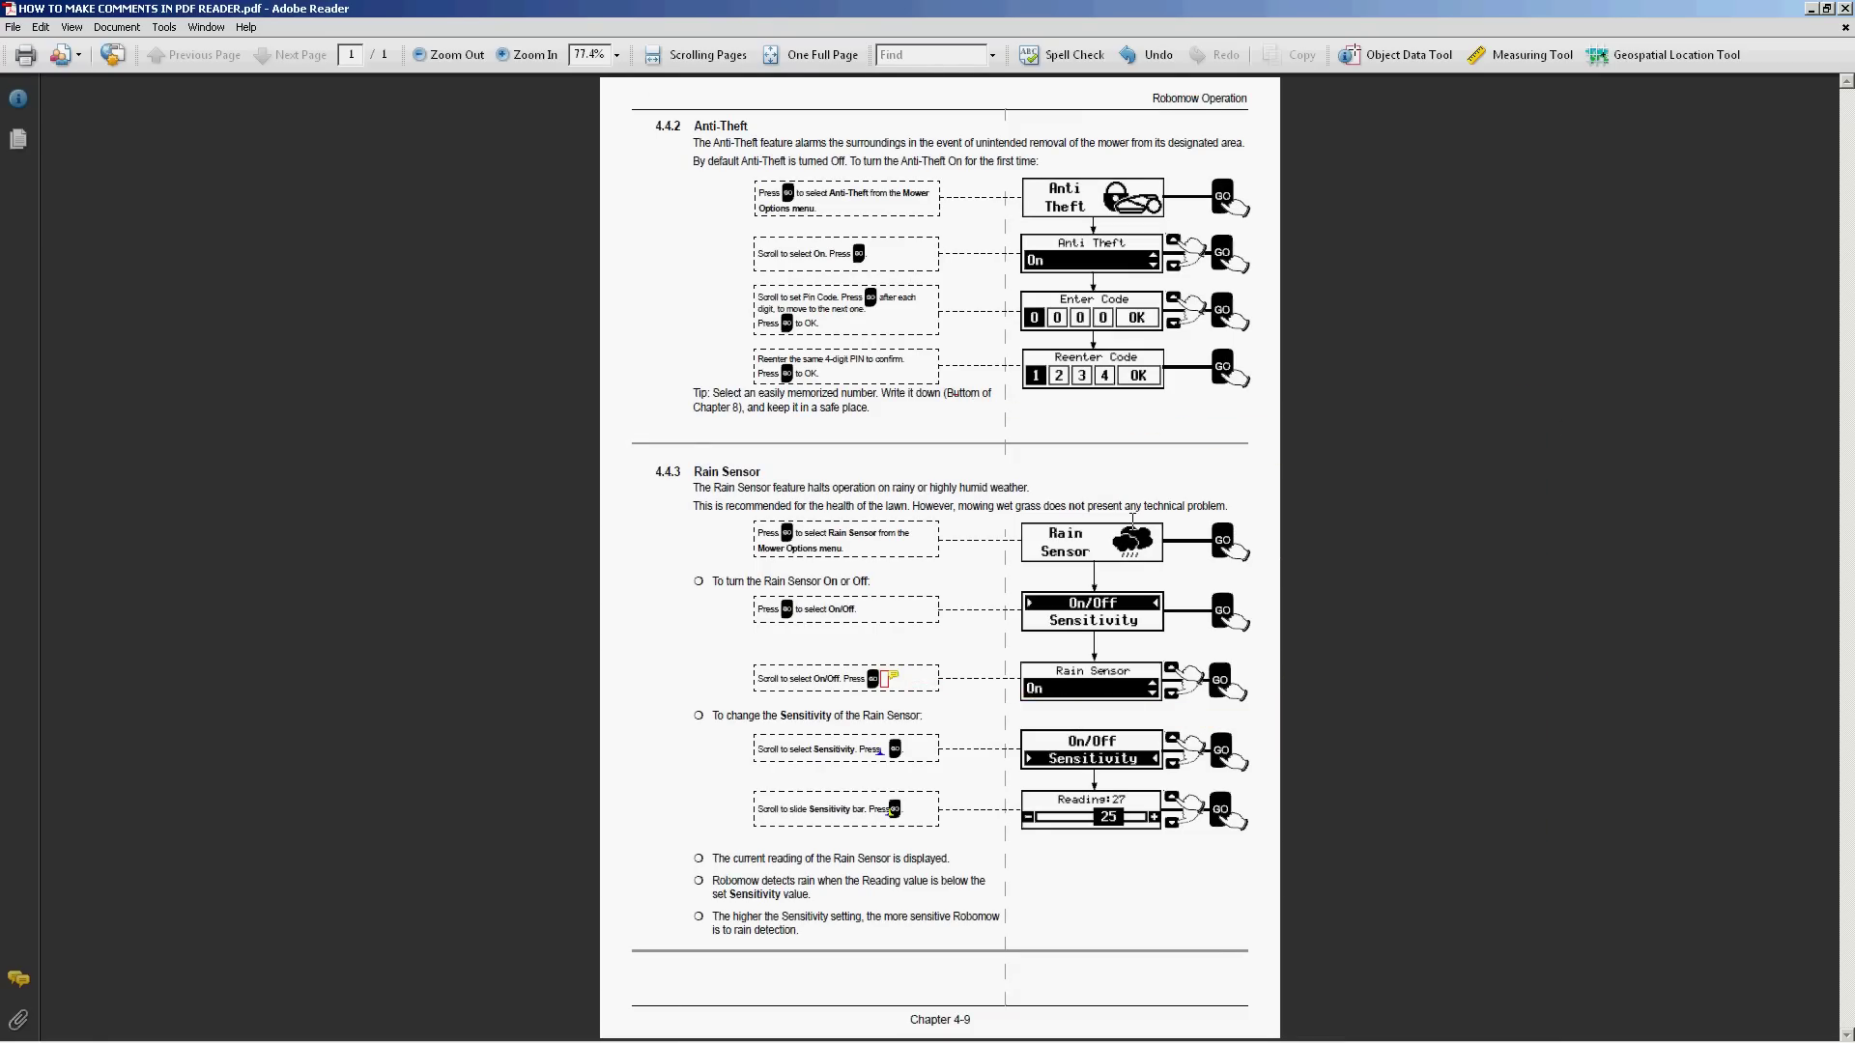
{"action": "key", "text": "ctrl+equal"}
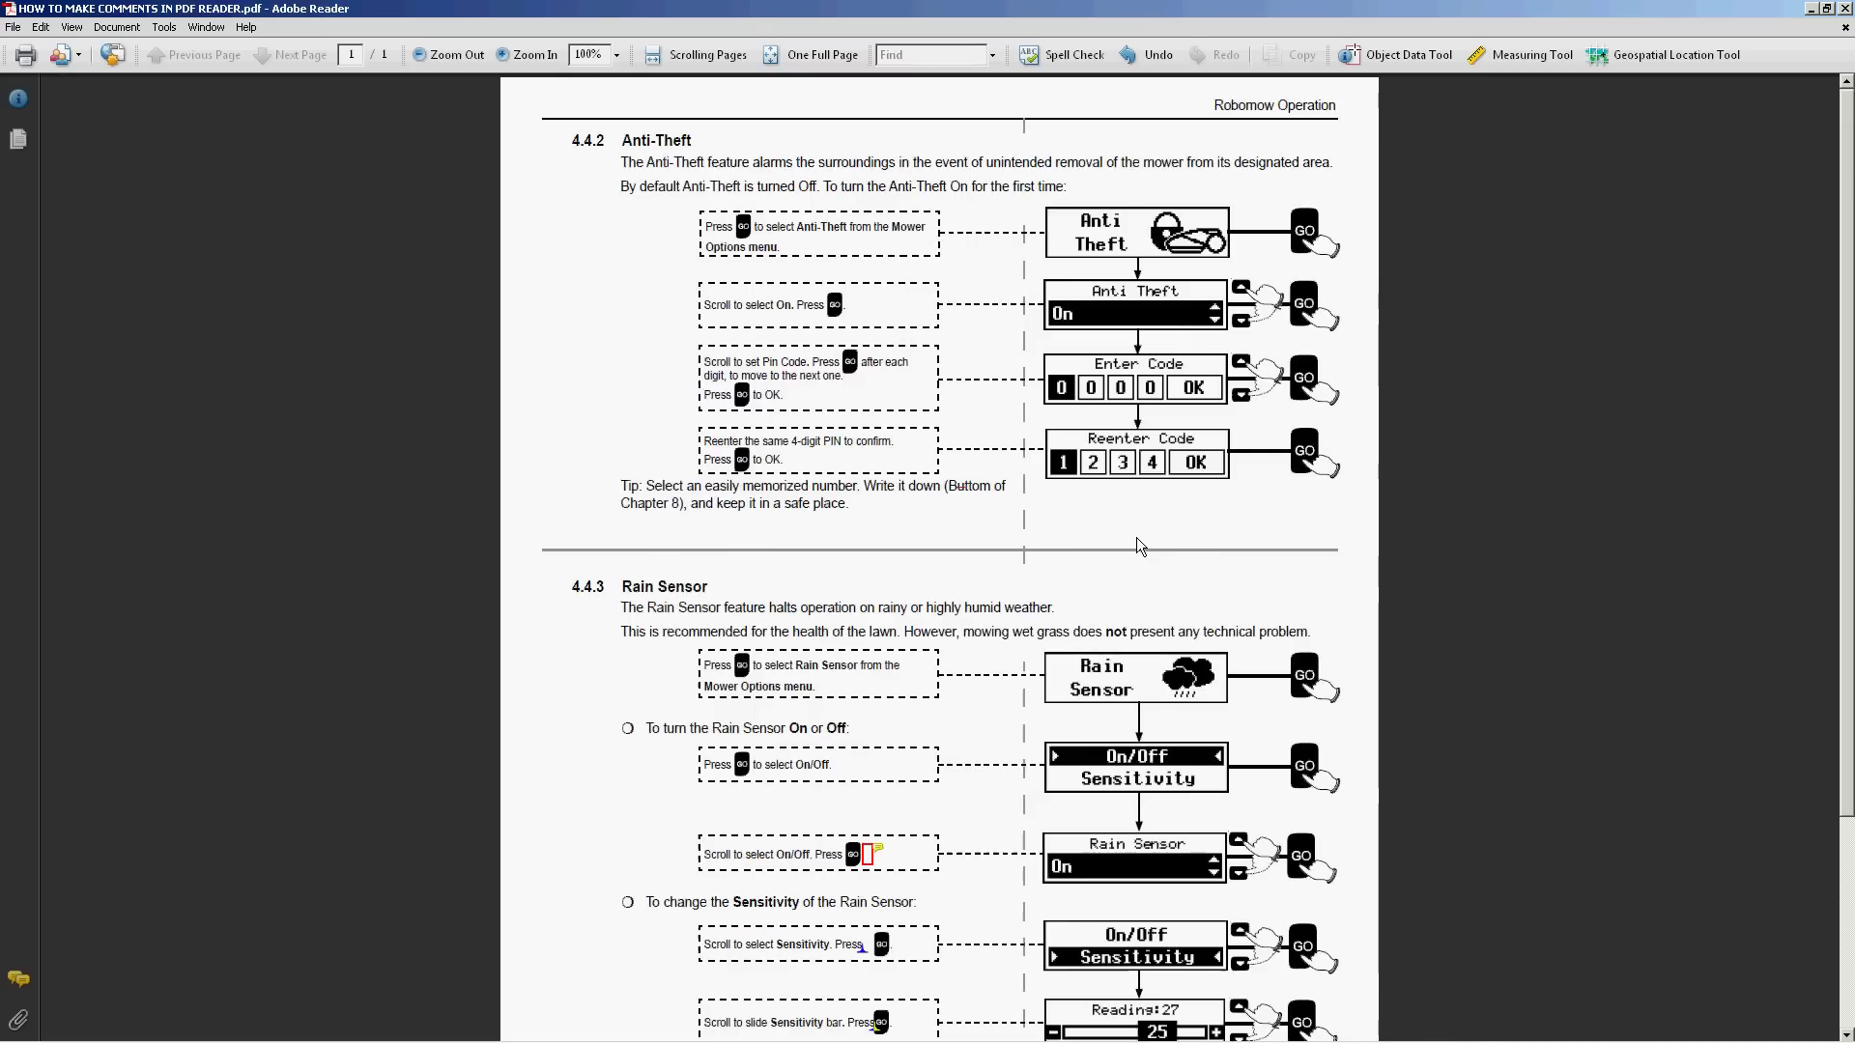
{"action": "key", "text": "ctrl+equal"}
{"action": "key", "text": "ctrl+equal"}
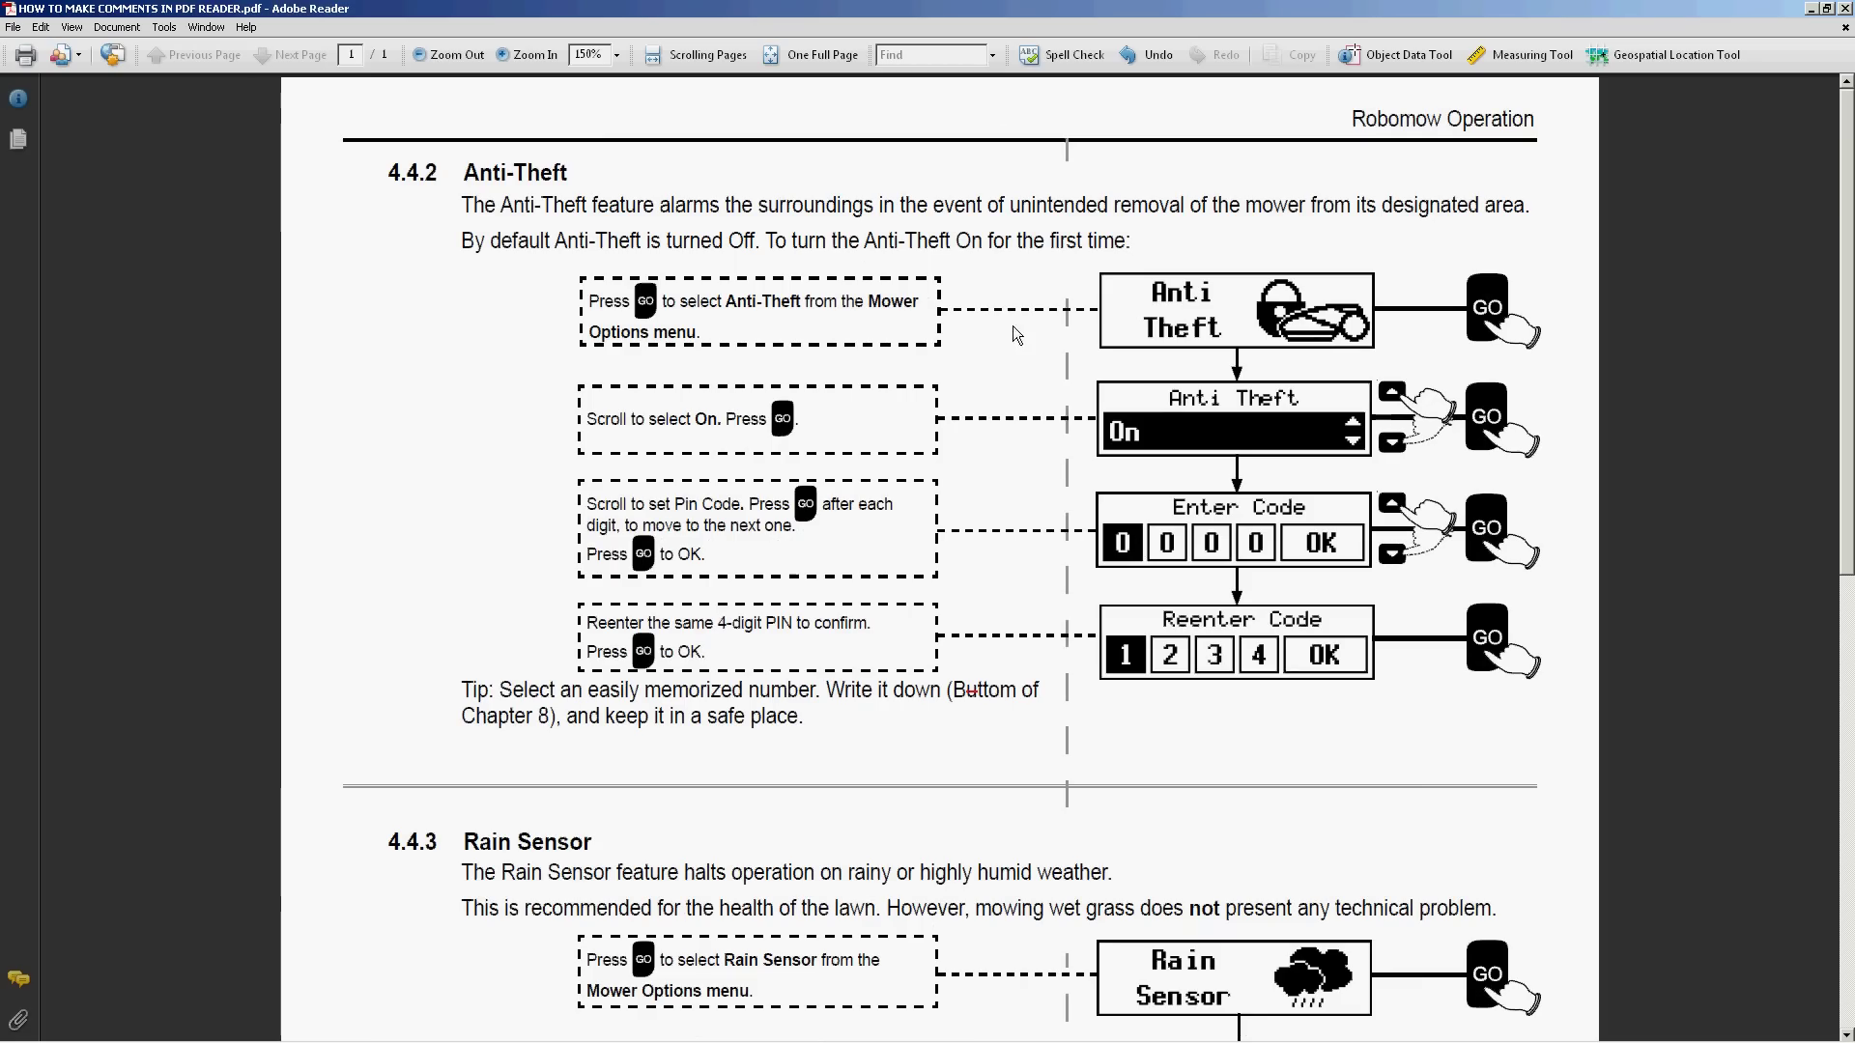
{"action": "mouse_move", "coordinate": [974, 694]}
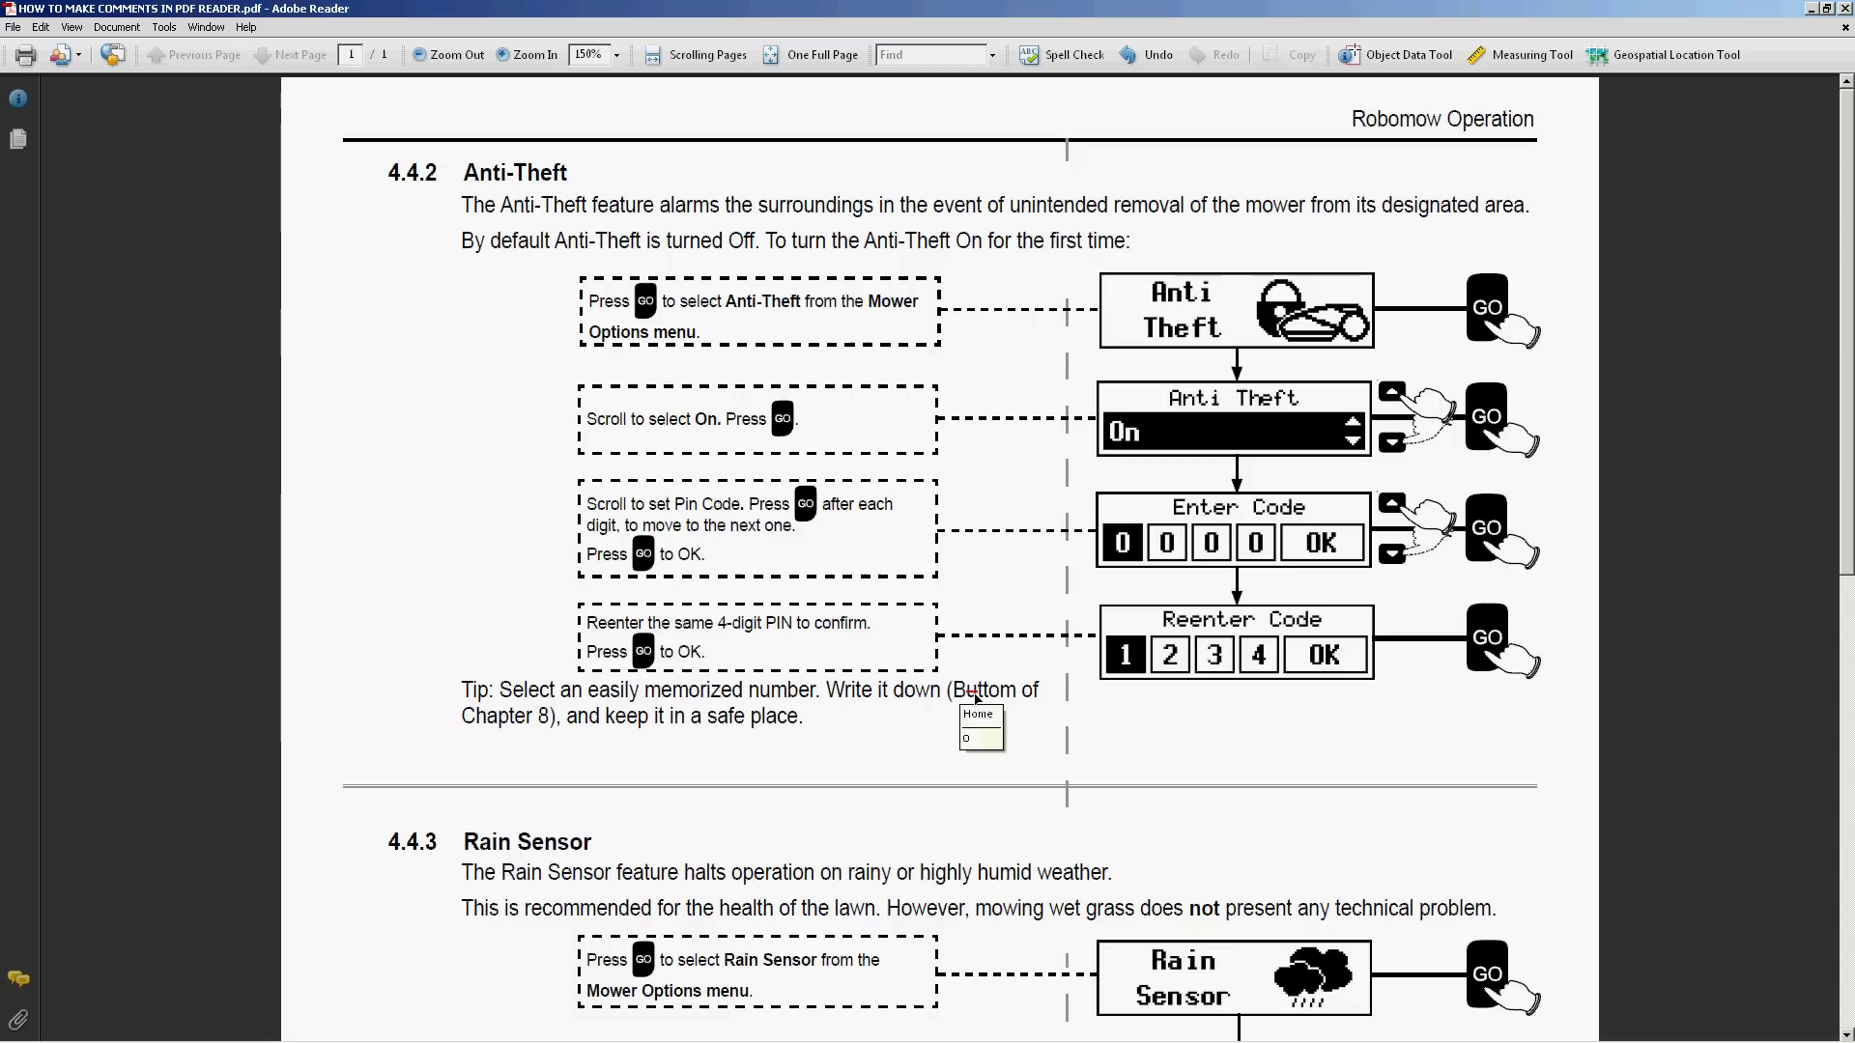
{"action": "scroll", "coordinate": [974, 694], "scroll_direction": "down", "scroll_amount": 5}
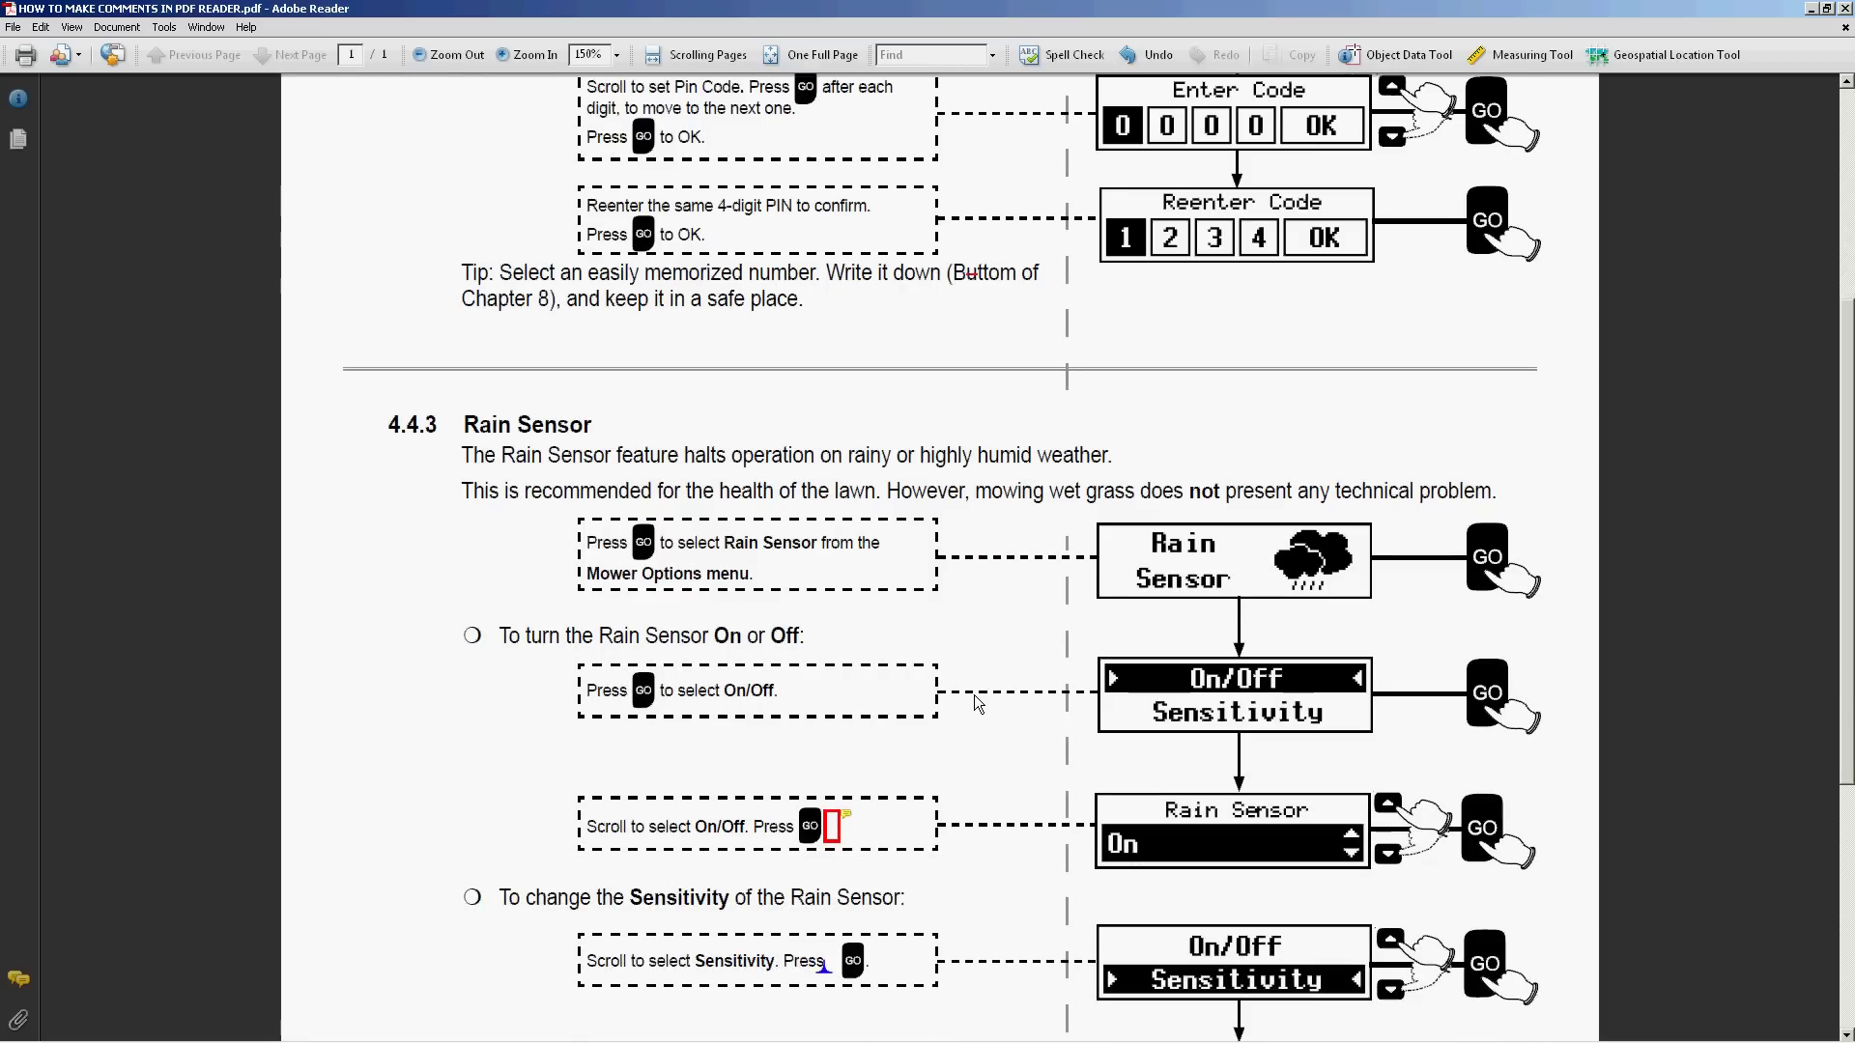
{"action": "scroll", "coordinate": [974, 694], "scroll_direction": "down", "scroll_amount": 2}
{"action": "mouse_move", "coordinate": [843, 703]}
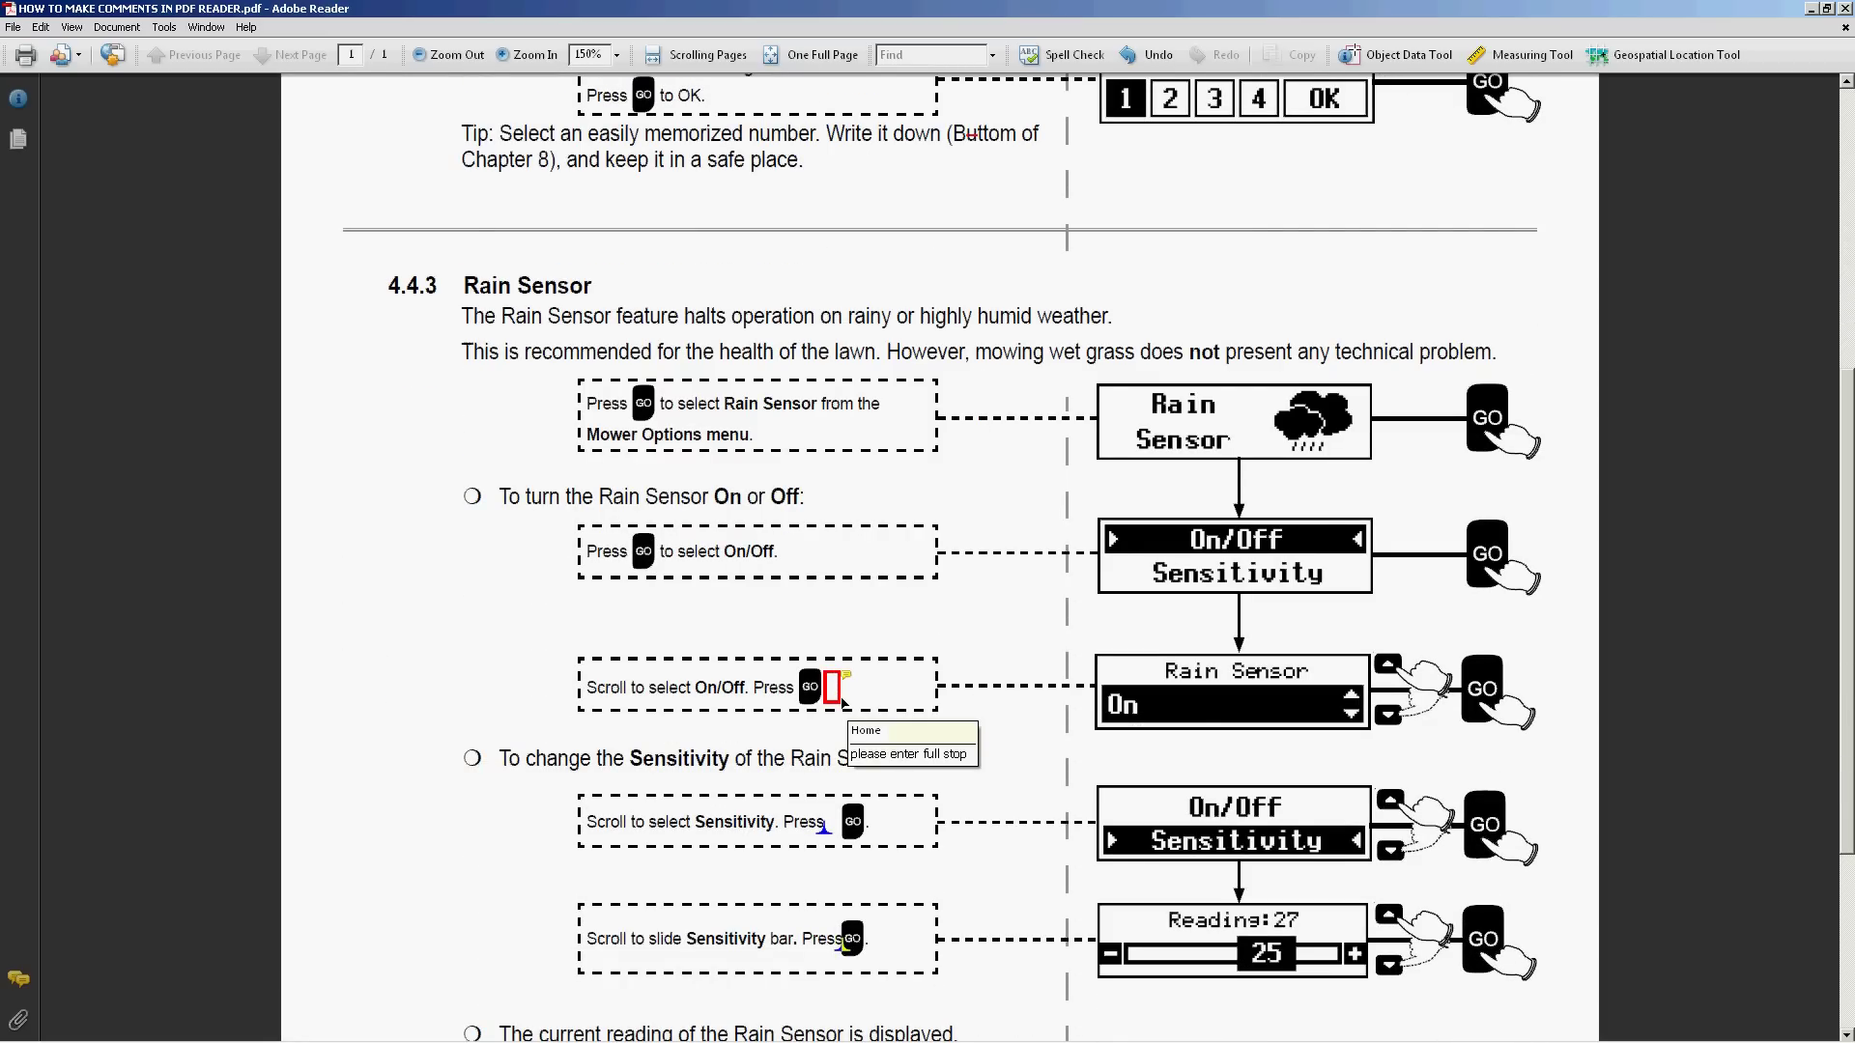
{"action": "scroll", "coordinate": [843, 703], "scroll_direction": "down", "scroll_amount": 2}
{"action": "mouse_move", "coordinate": [828, 648]}
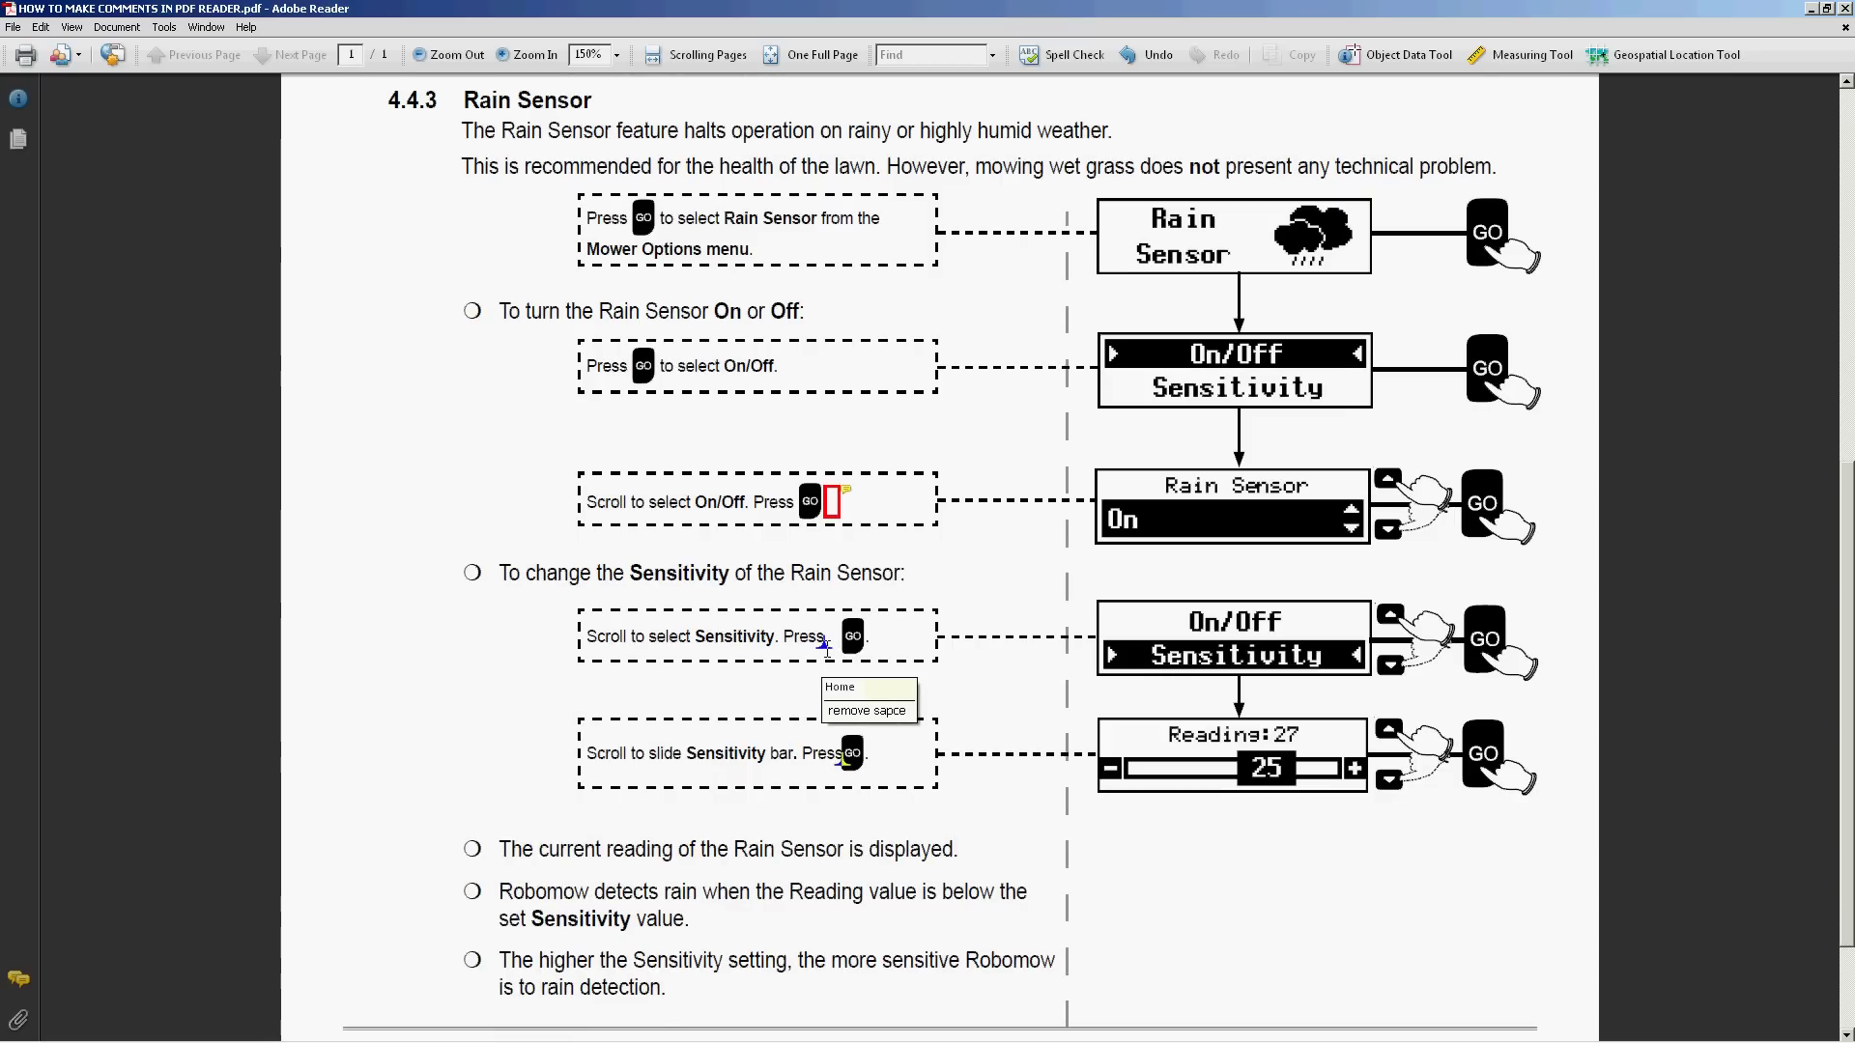
{"action": "scroll", "coordinate": [828, 648], "scroll_direction": "down", "scroll_amount": 2}
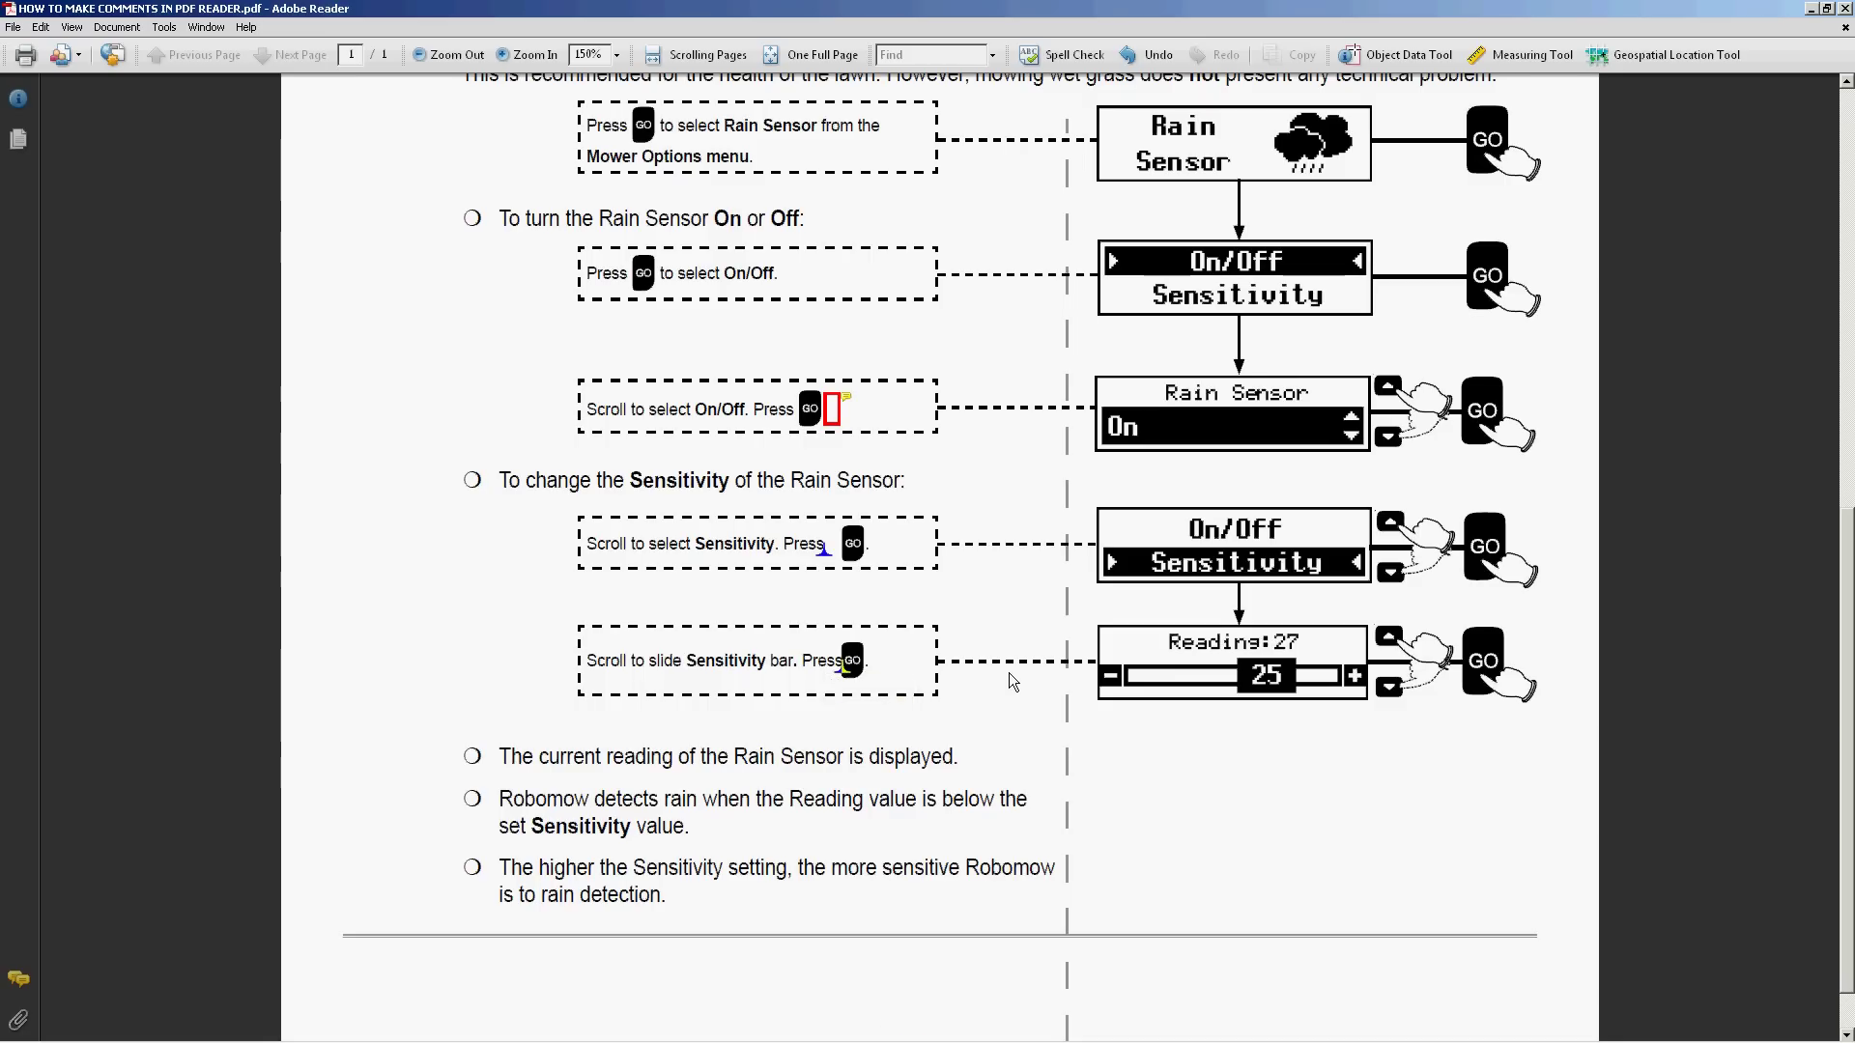
{"action": "scroll", "coordinate": [1011, 677], "scroll_direction": "down", "scroll_amount": 1}
{"action": "scroll", "coordinate": [1009, 677], "scroll_direction": "up", "scroll_amount": 12}
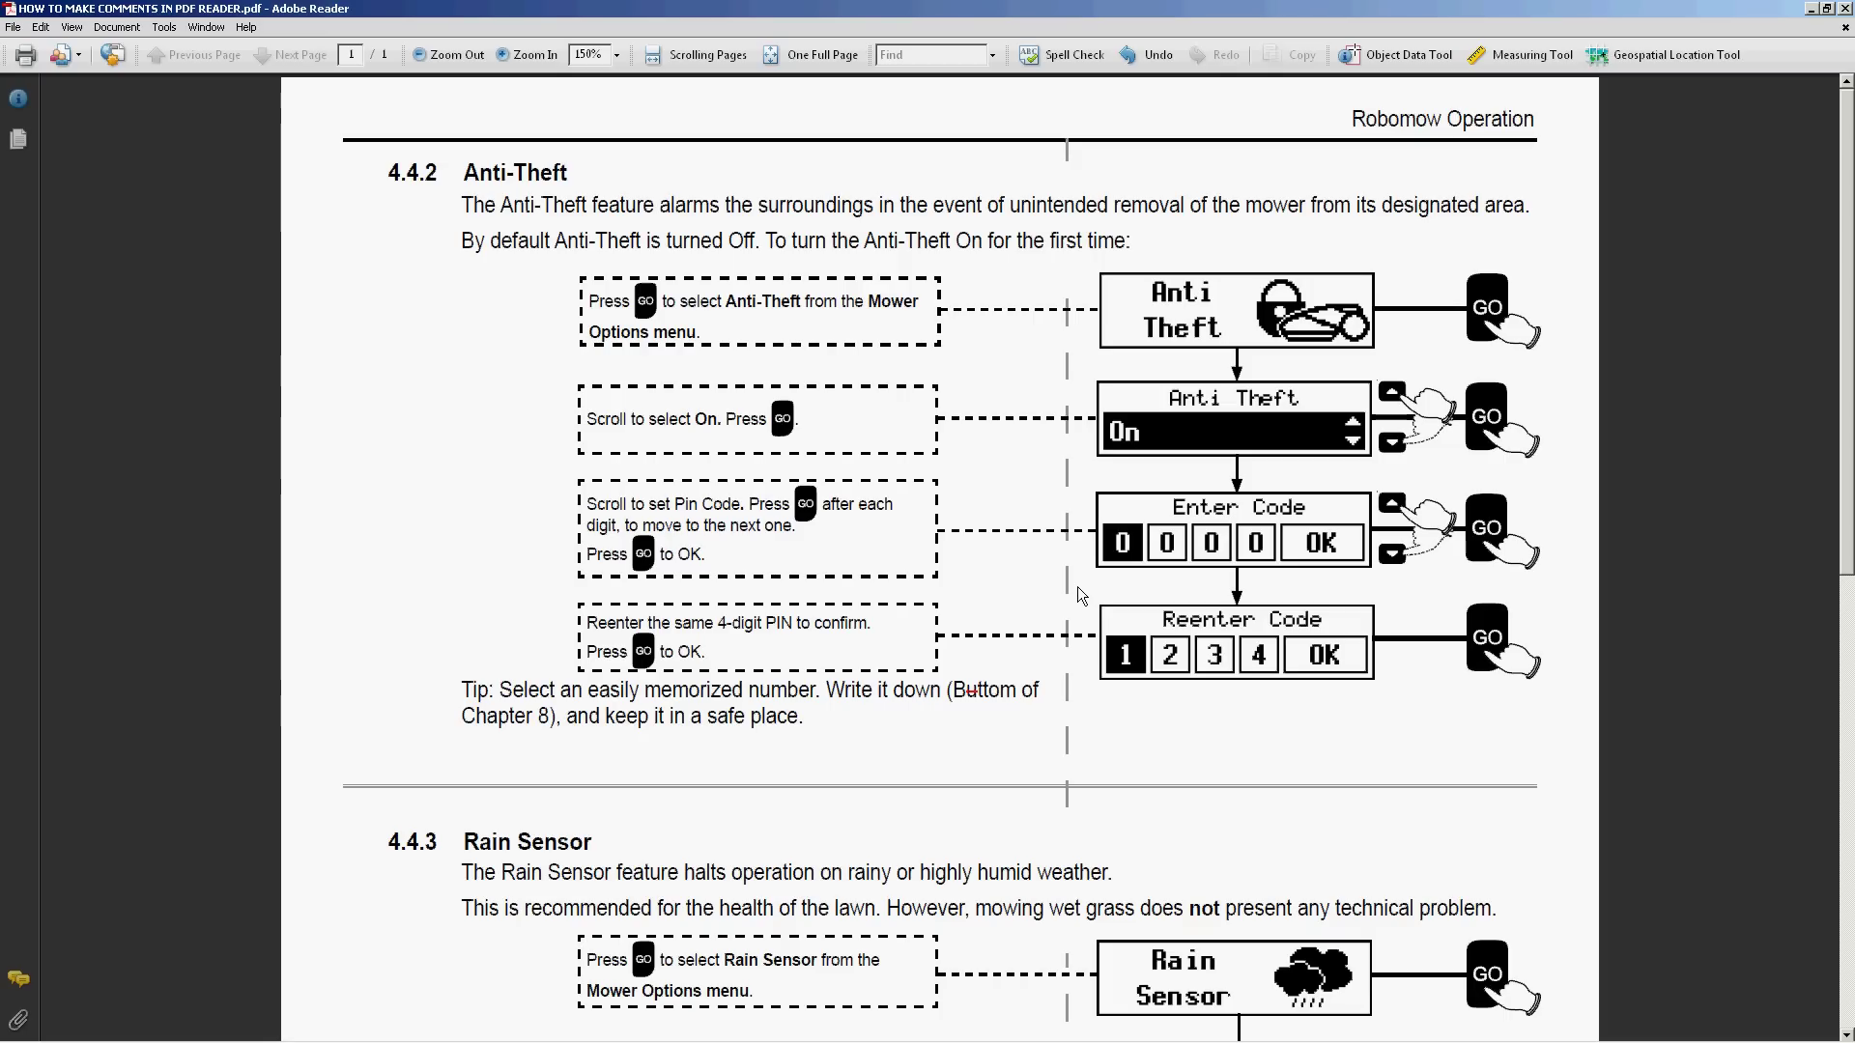
{"action": "scroll", "coordinate": [1076, 587], "scroll_direction": "down", "scroll_amount": 8}
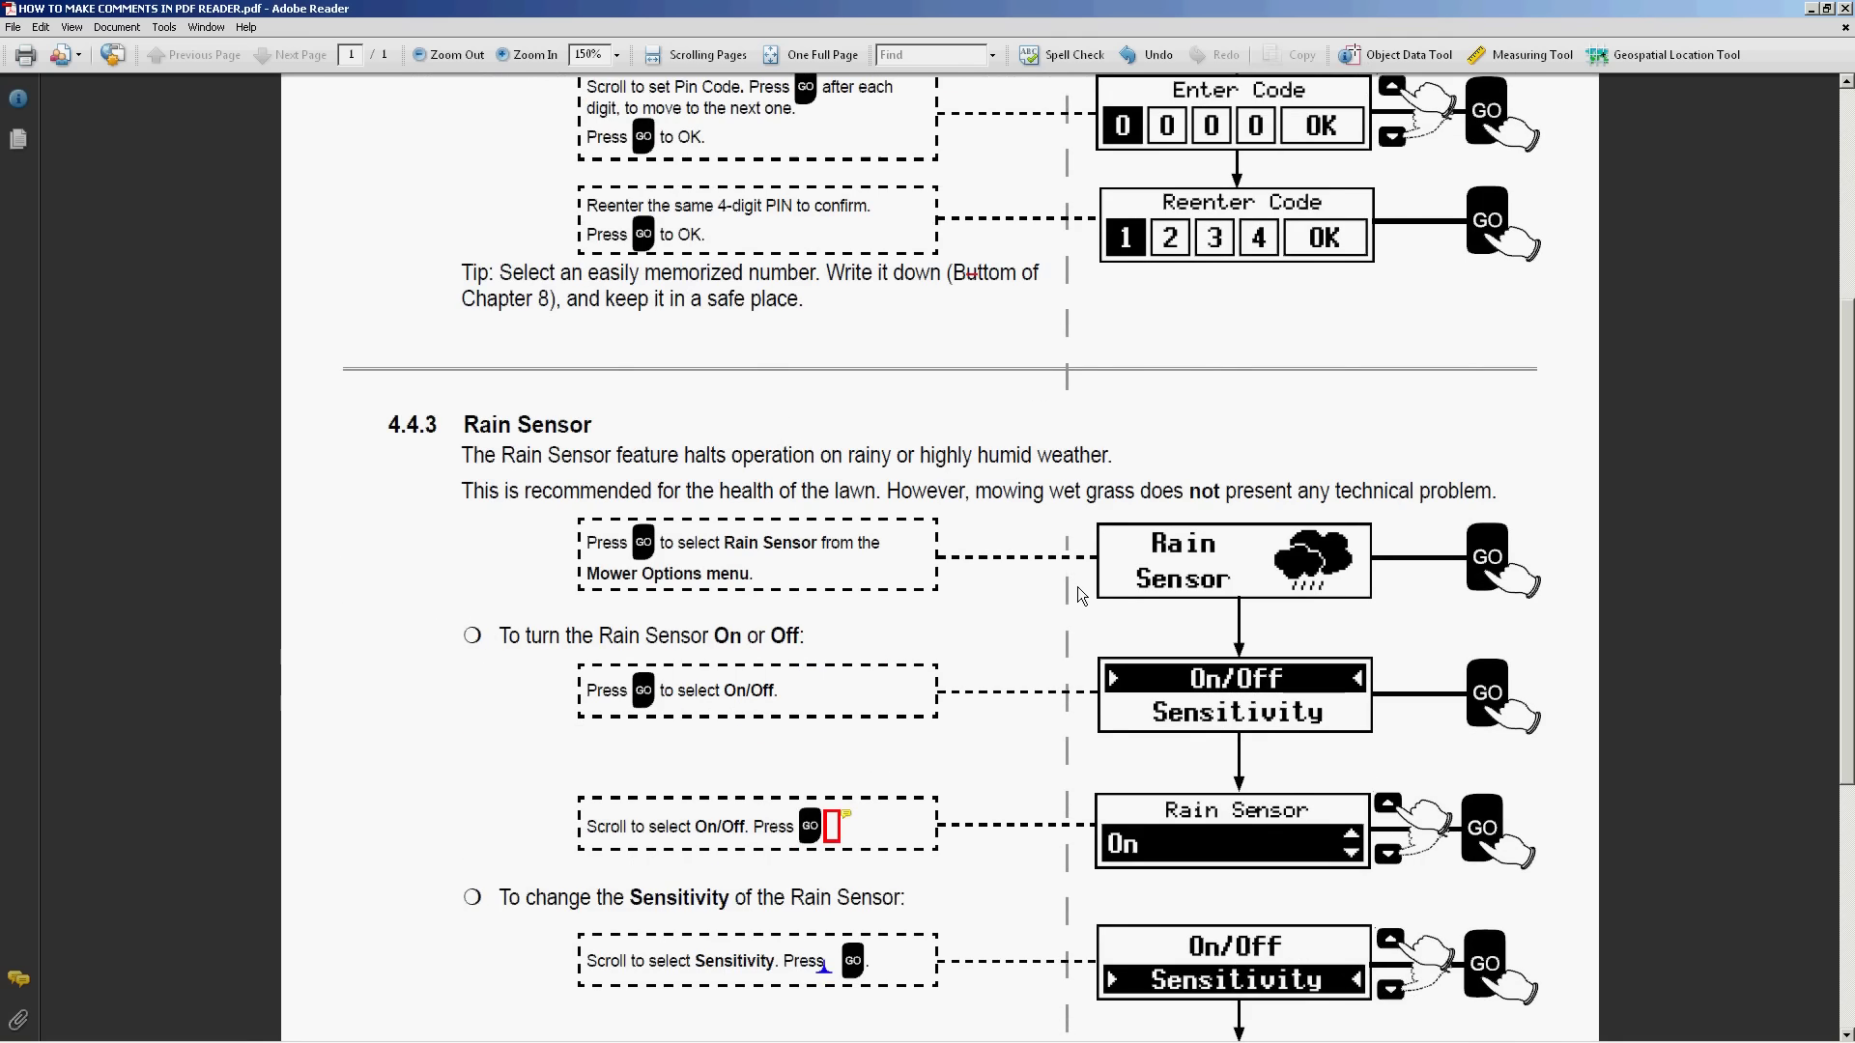